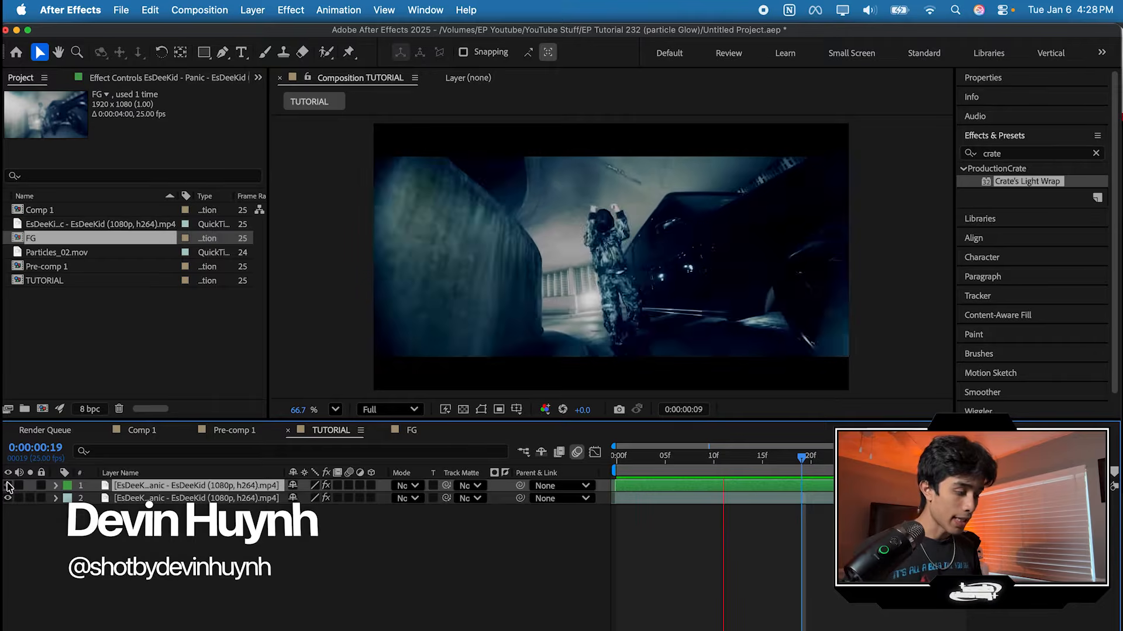
Step: Hide the lower EsDeeKid footage layer so only the cut-out performer shows
left_click(8, 499)
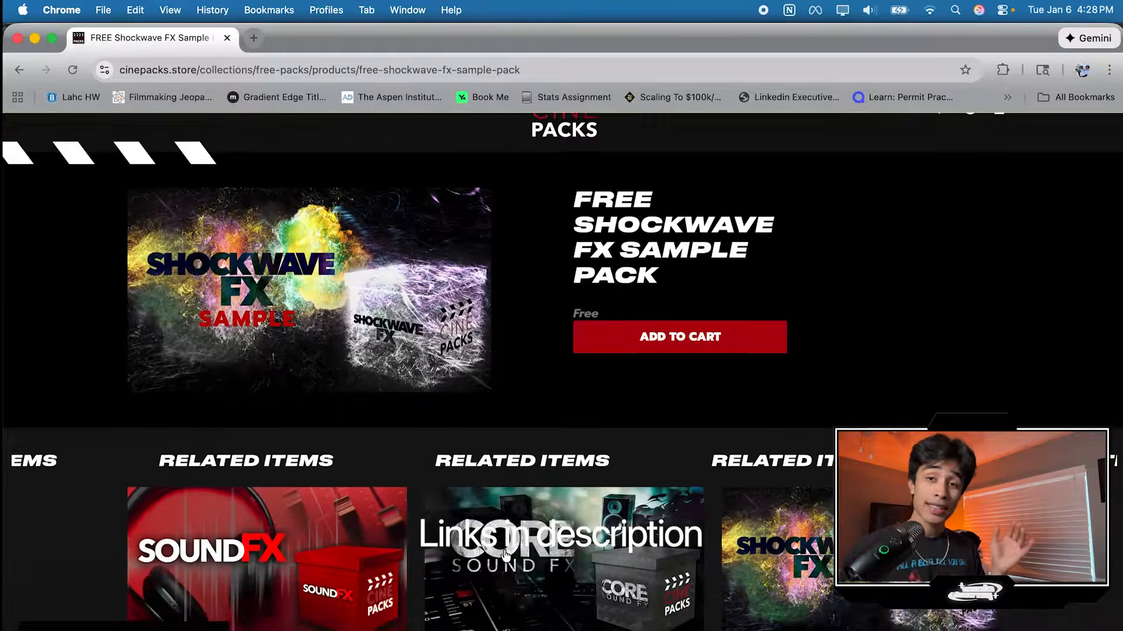
Step: Switch to Chrome and look over the FREE Shockwave FX Sample Pack page on cinepacks.store
scroll(505, 555, "down", 5)
scroll(506, 556, "up", 5)
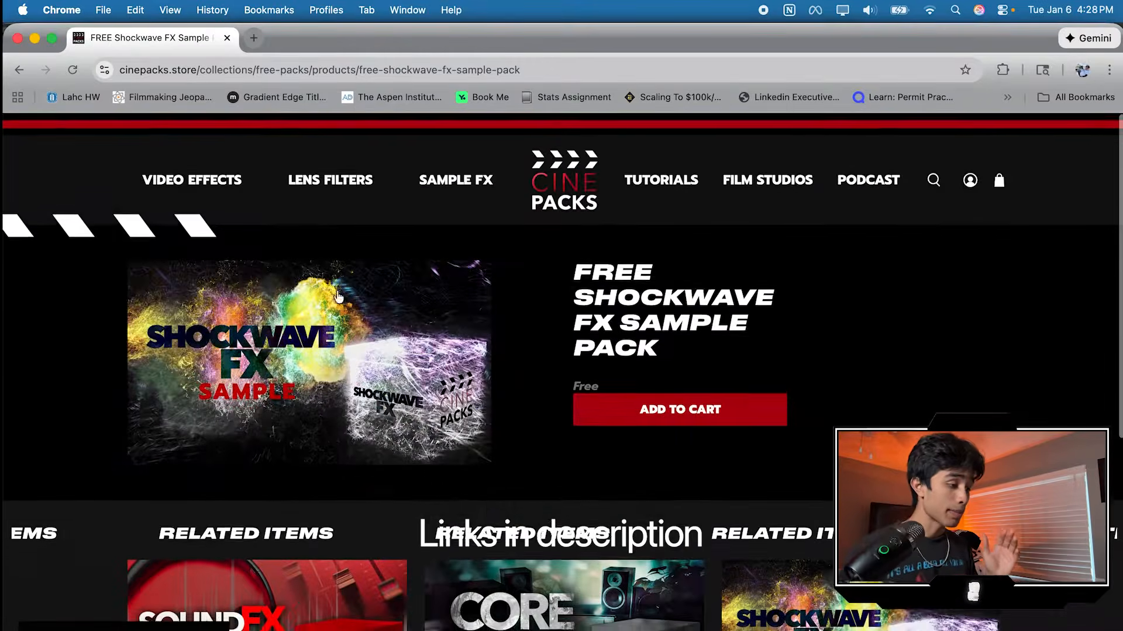
double_click(164, 70)
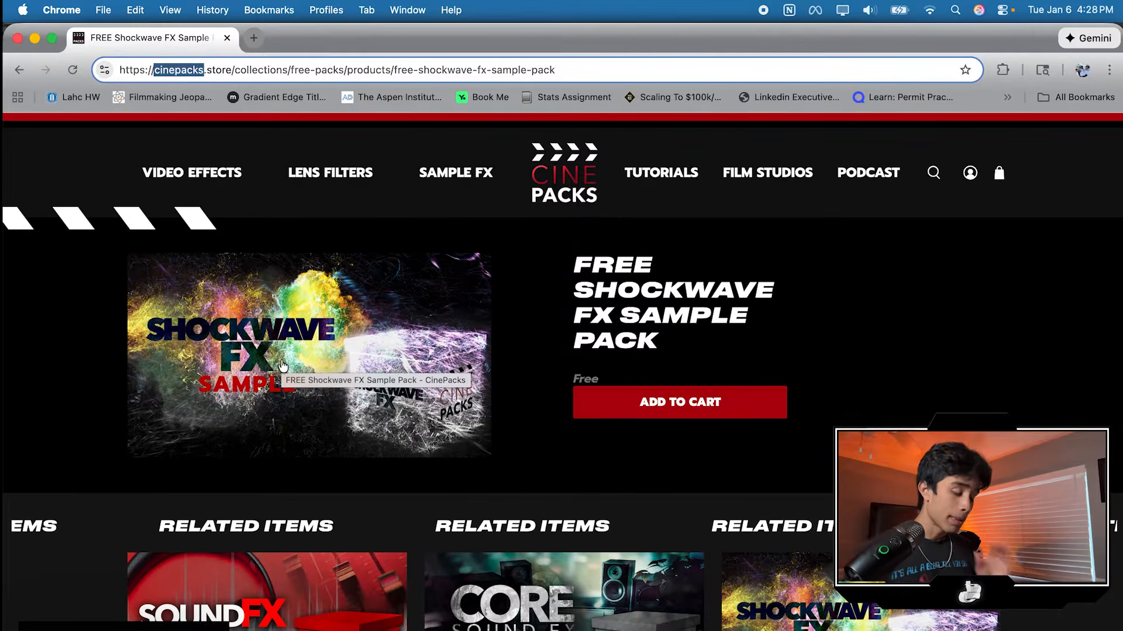
scroll(323, 381, "up", 5)
scroll(324, 381, "down", 5)
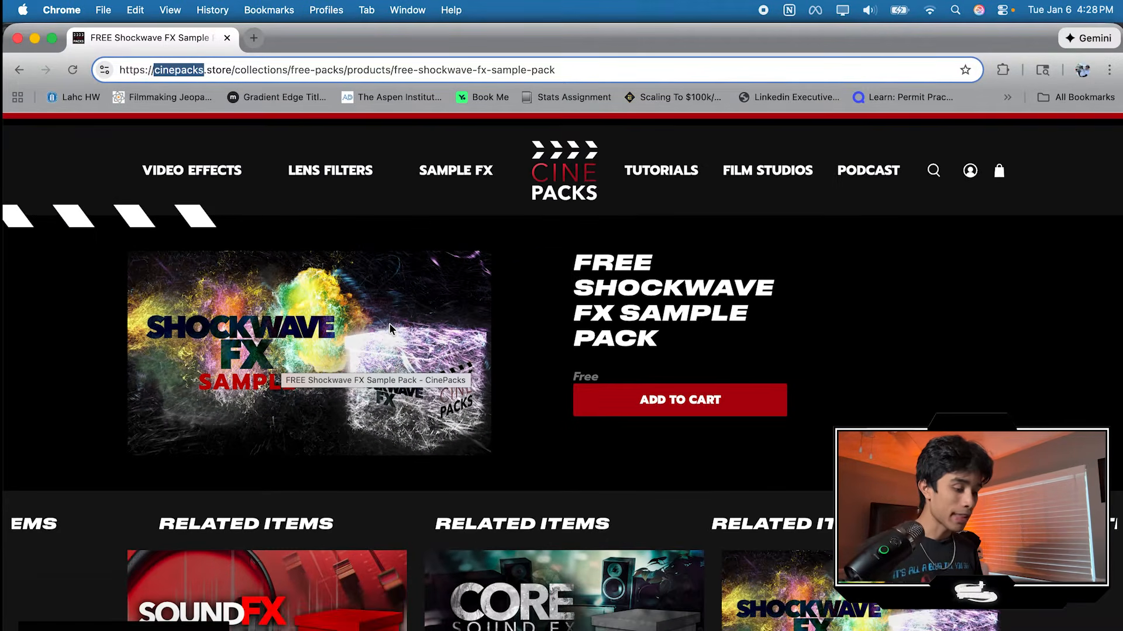
Step: Open the full Shockwave FX product from the related items and view its second preview image
scroll(389, 324, "down", 4)
left_click(883, 396)
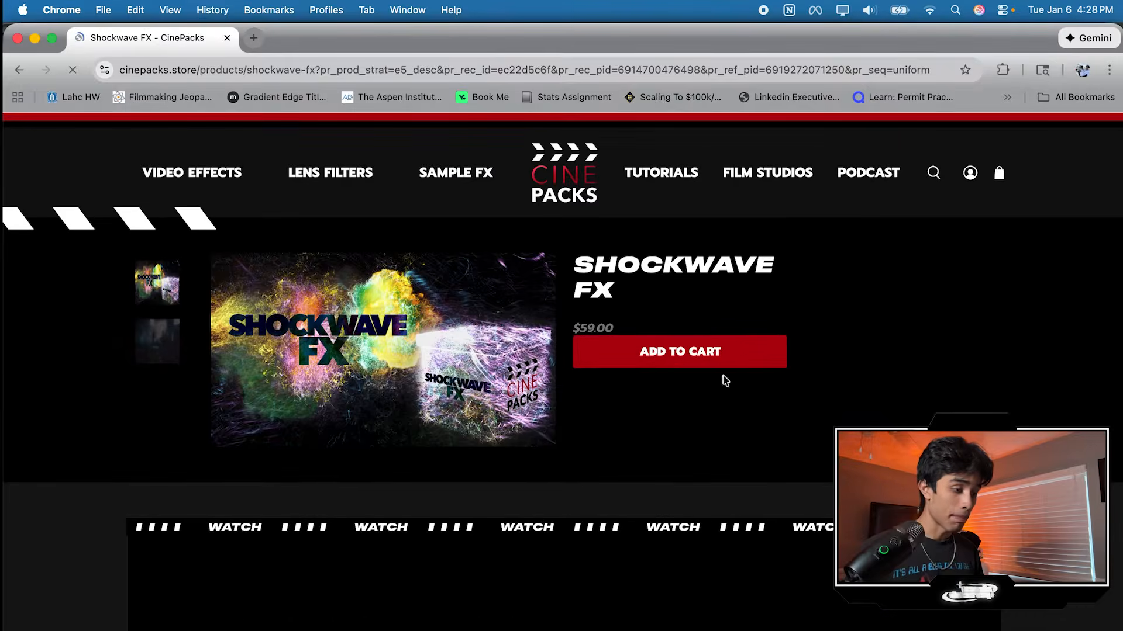
left_click(166, 337)
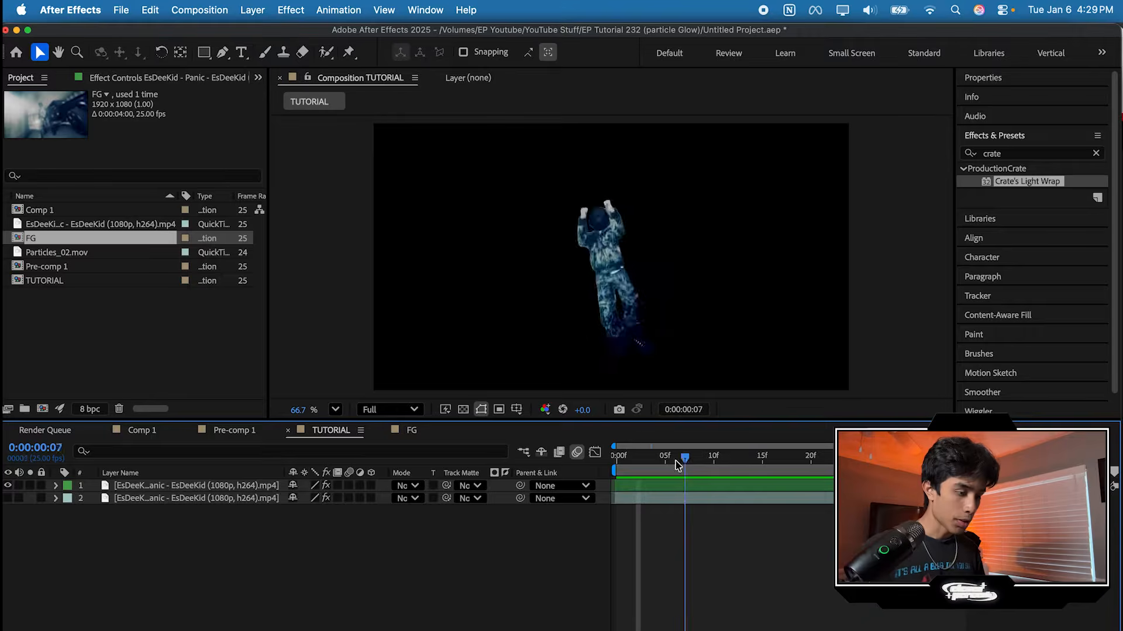
Step: Switch to Finder and preview the particle clips one after another
left_click_drag(678, 466, 675, 466)
key("space")
key("space")
key("super+Tab")
key("space")
key("Right")
key("Right")
key("Right")
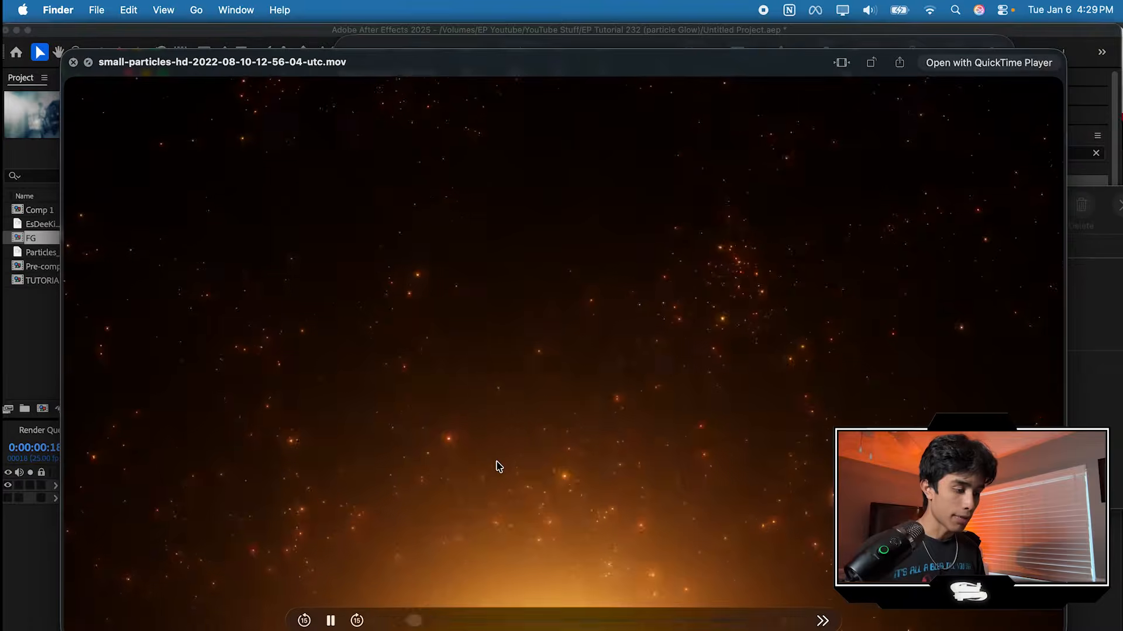
key("Left")
key("Left")
key("space")
Step: Add Particles_03.mov to the TUTORIAL composition between the two footage layers, positioned at about 996, 741, and show the background layer
left_click_drag(587, 416, 84, 524)
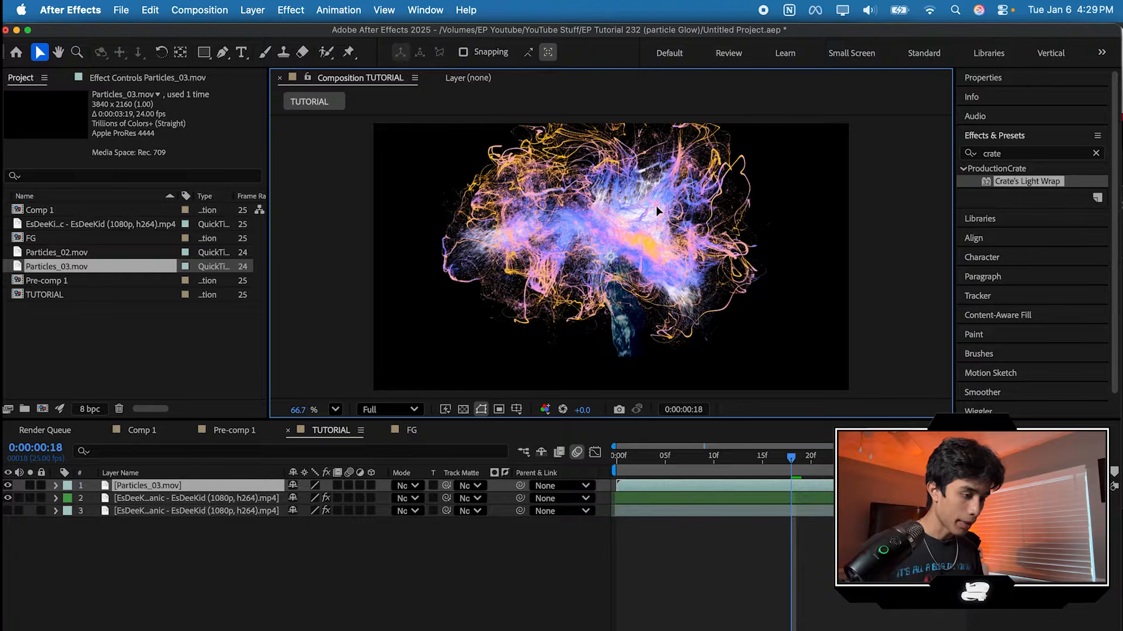
left_click_drag(655, 201, 664, 251)
left_click_drag(190, 488, 190, 506)
left_click(8, 511)
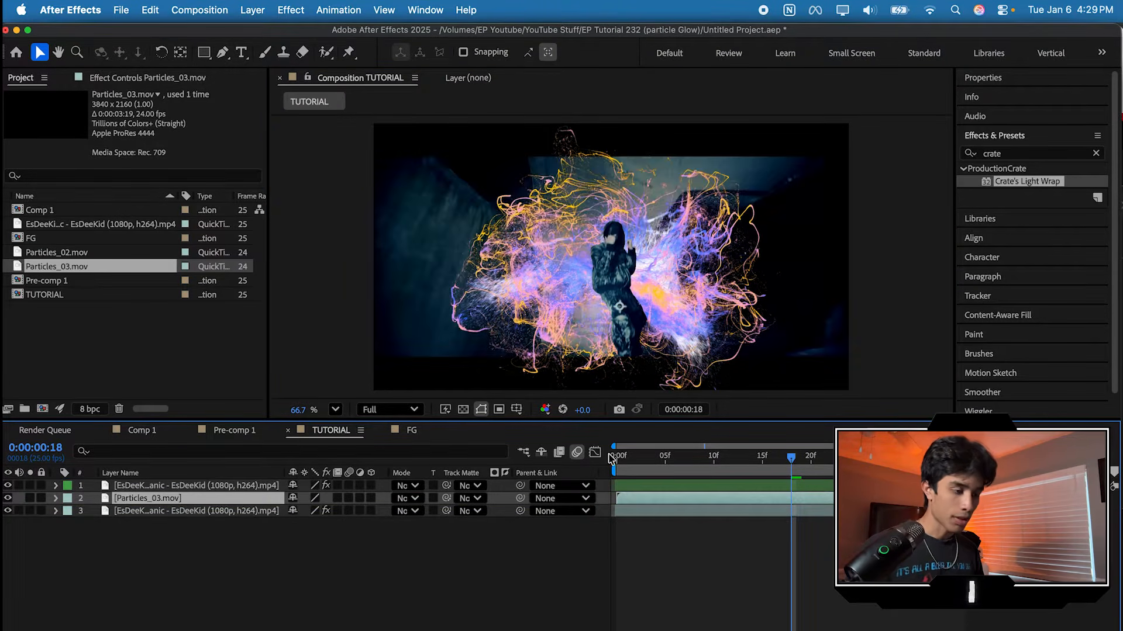
Step: Play back the composition to check the particle burst behind the performer
key("space")
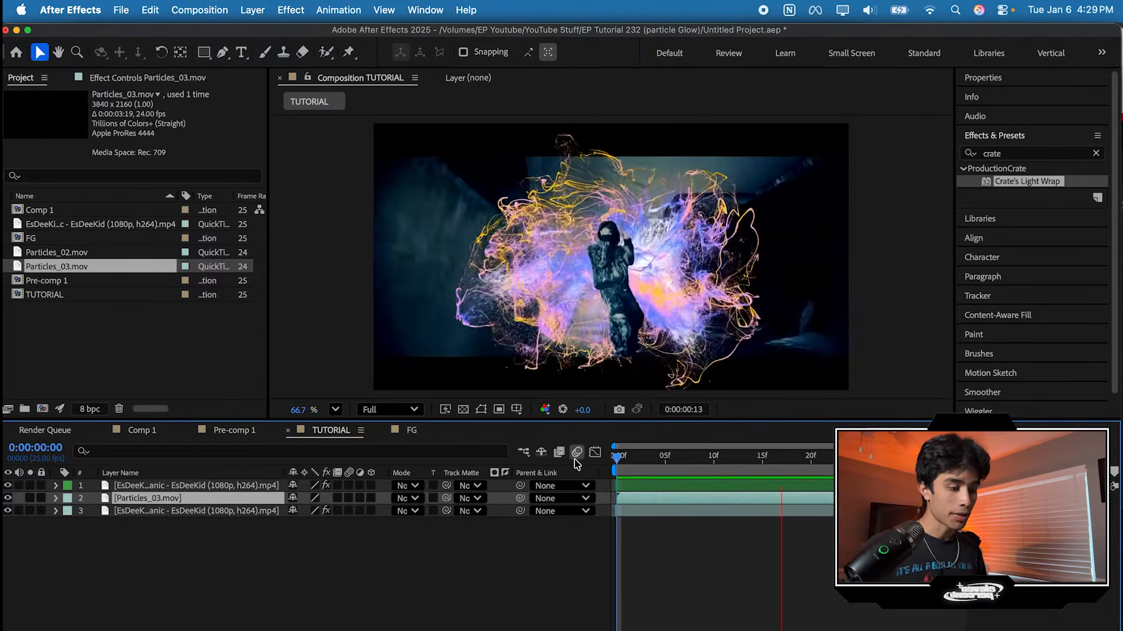
left_click(625, 456)
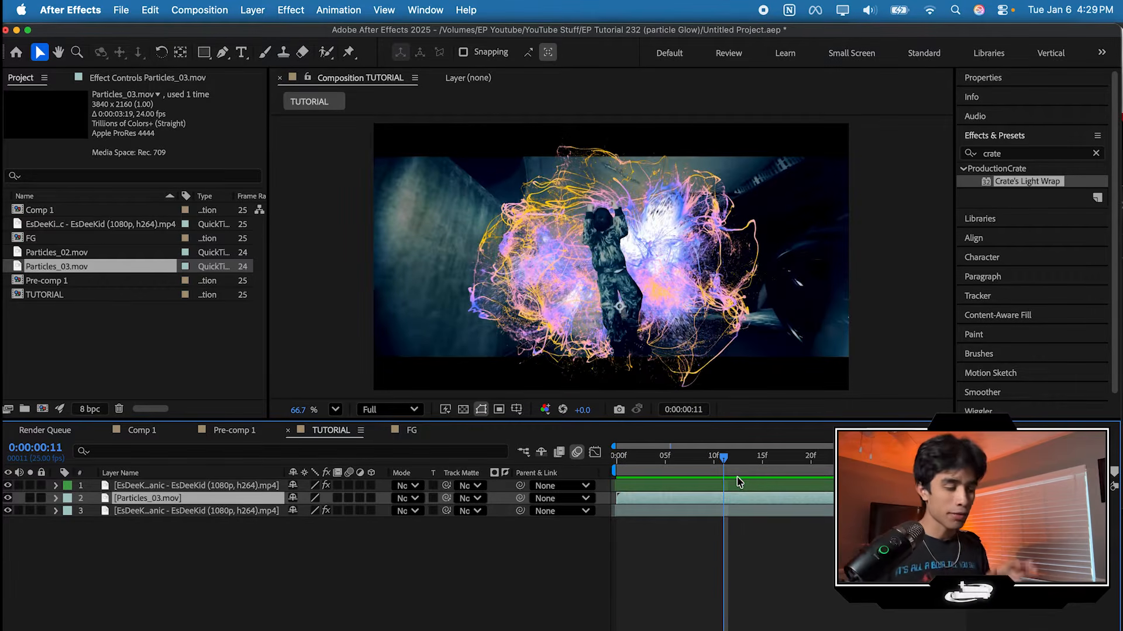
left_click_drag(721, 470, 646, 466)
key("space")
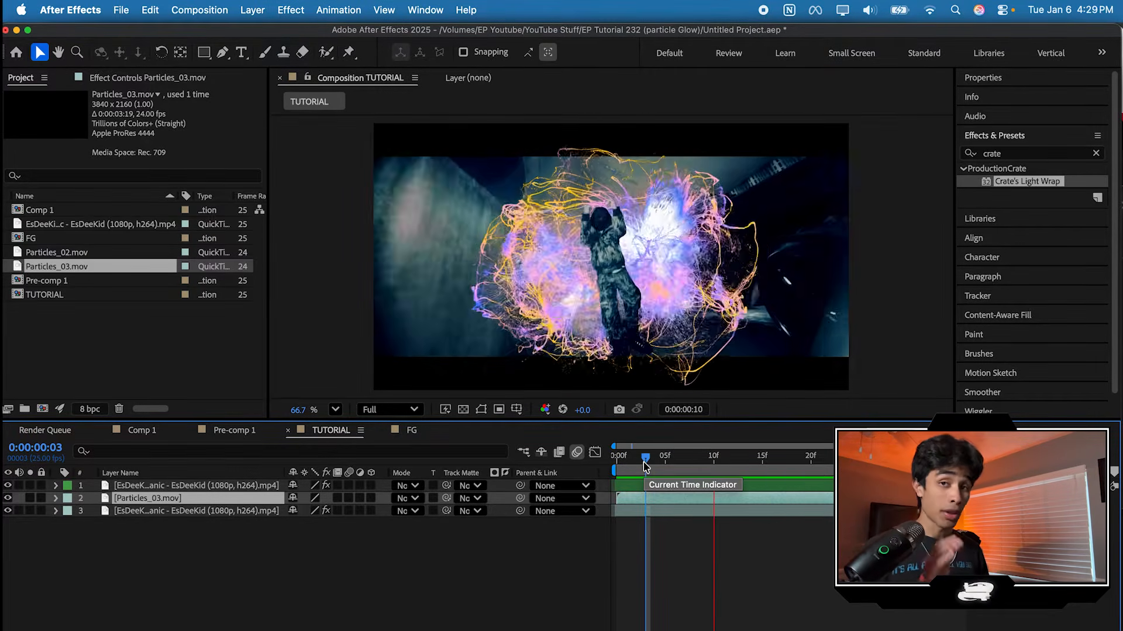
key("space")
key("super+Right")
key("space")
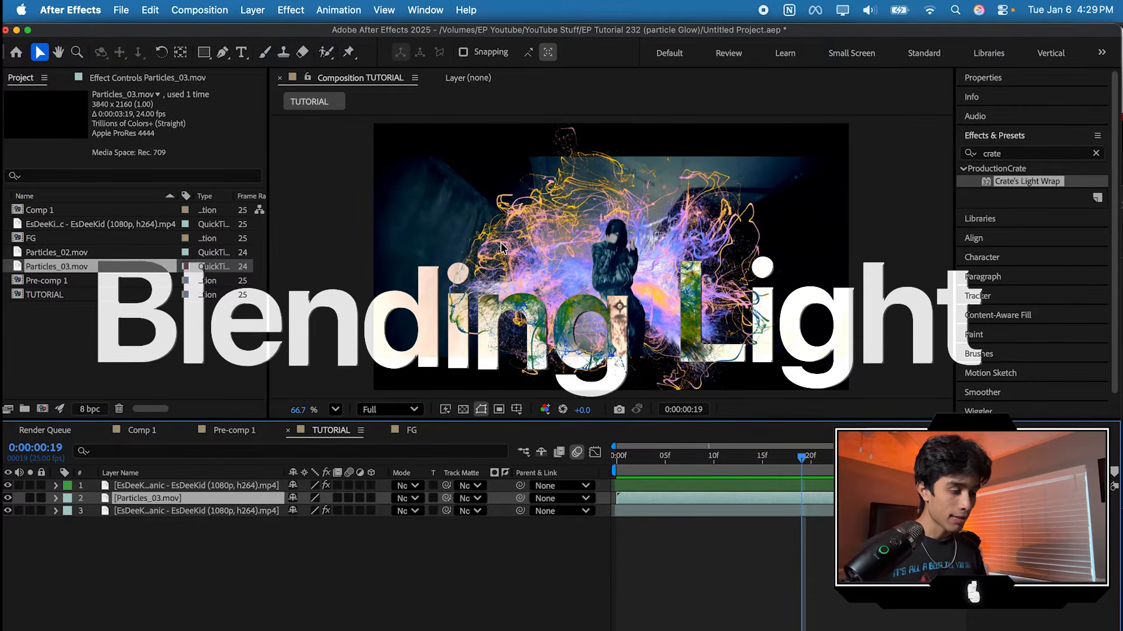
Step: Examine the performer's edges against the particles up close at several frames, ending with the whole frame in view
scroll(600, 255, "up", 5)
left_click_drag(784, 466, 715, 462)
scroll(671, 308, "down", 5)
scroll(671, 309, "up", 2)
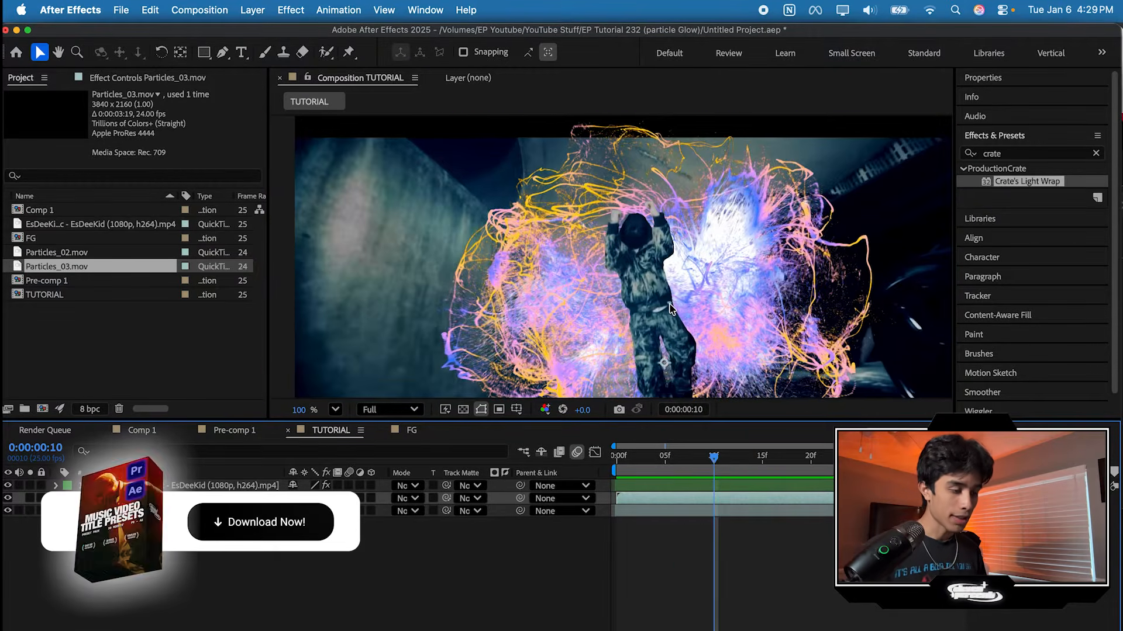
scroll(671, 308, "down", 3)
left_click(625, 458)
left_click_drag(626, 462, 756, 459)
left_click(335, 409)
left_click(380, 124)
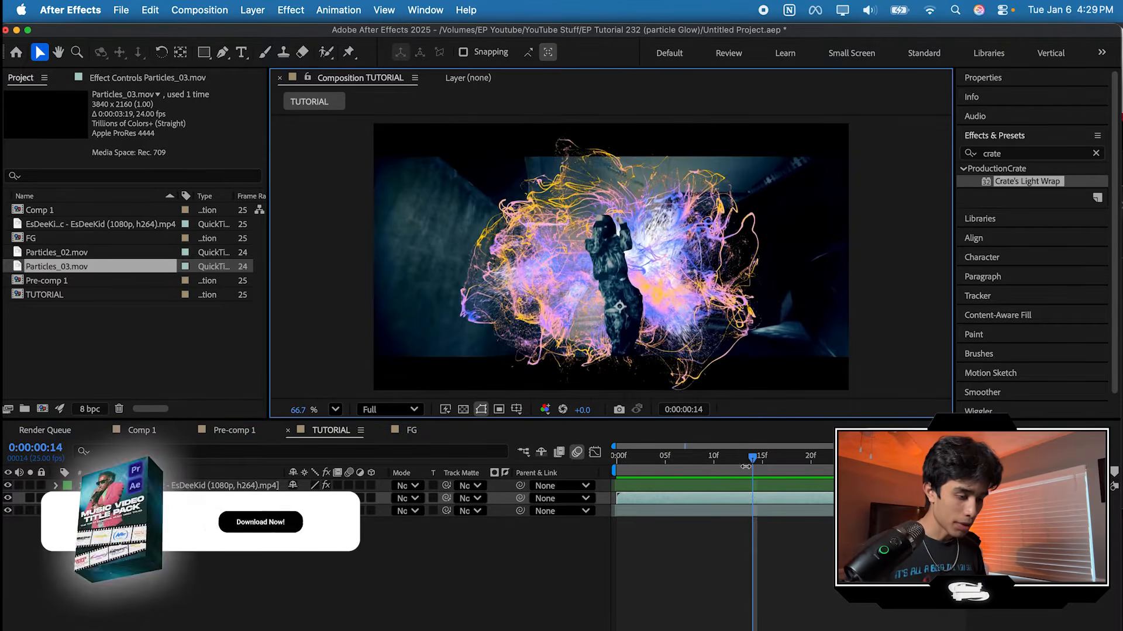
Step: Replay the opening of the composition and examine how the particles follow the camera movement
key("Home")
key("space")
key("space")
left_click_drag(792, 459, 746, 462)
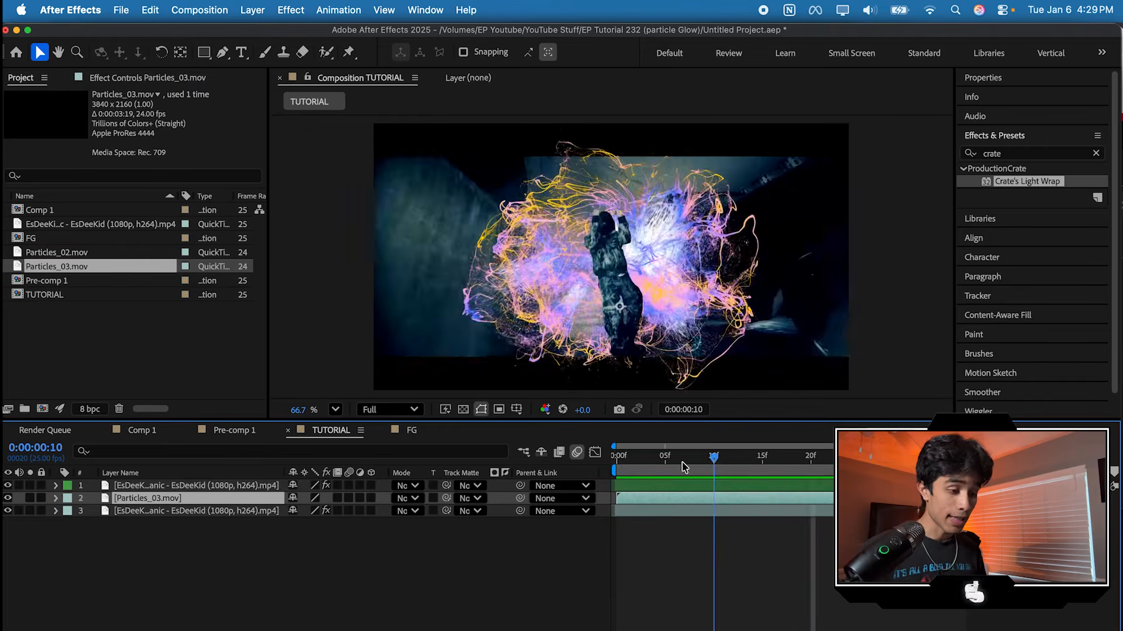
key("Home")
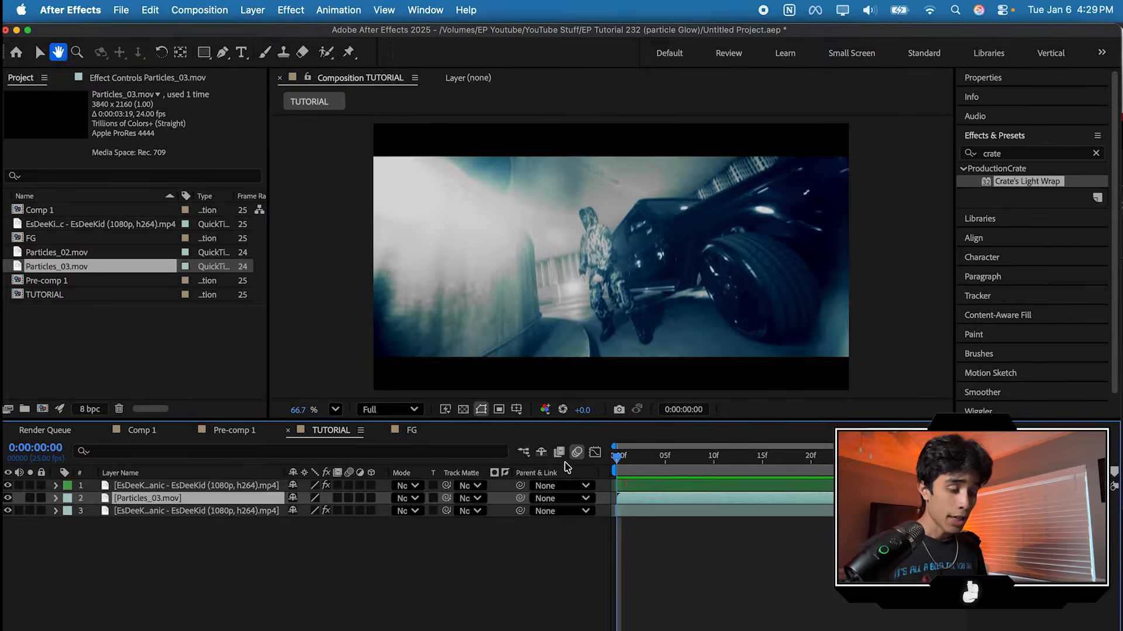
key("space")
key("space")
key("space")
key("space")
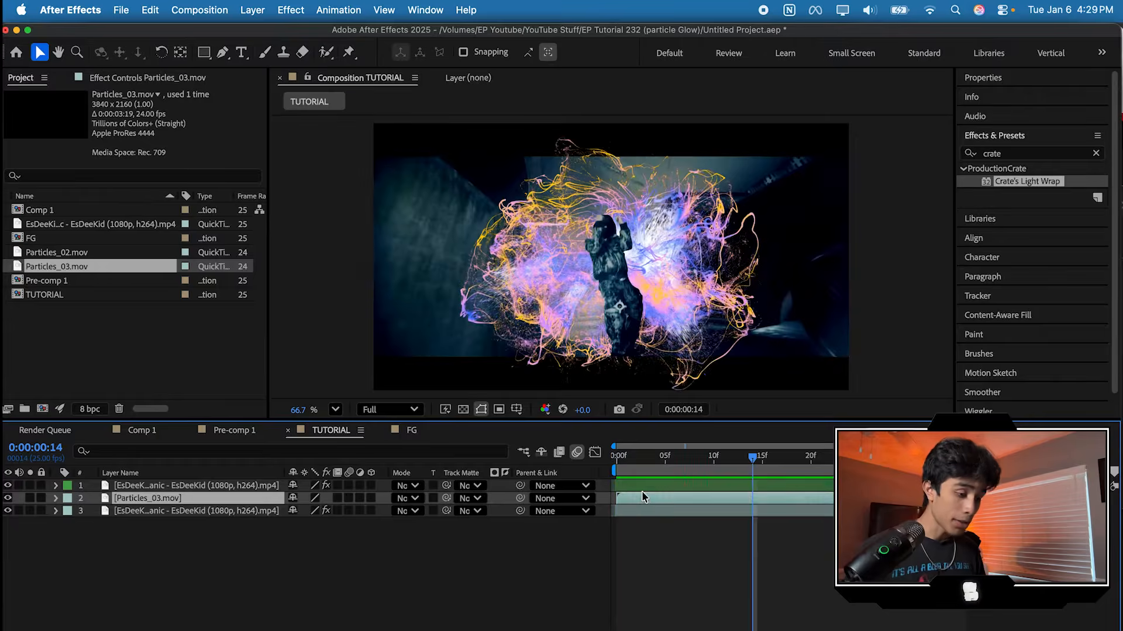
Step: Animate the Particles_03.mov layer's scale from 54% at frame 1 up to 100% further along the timeline
left_click_drag(756, 461, 628, 456)
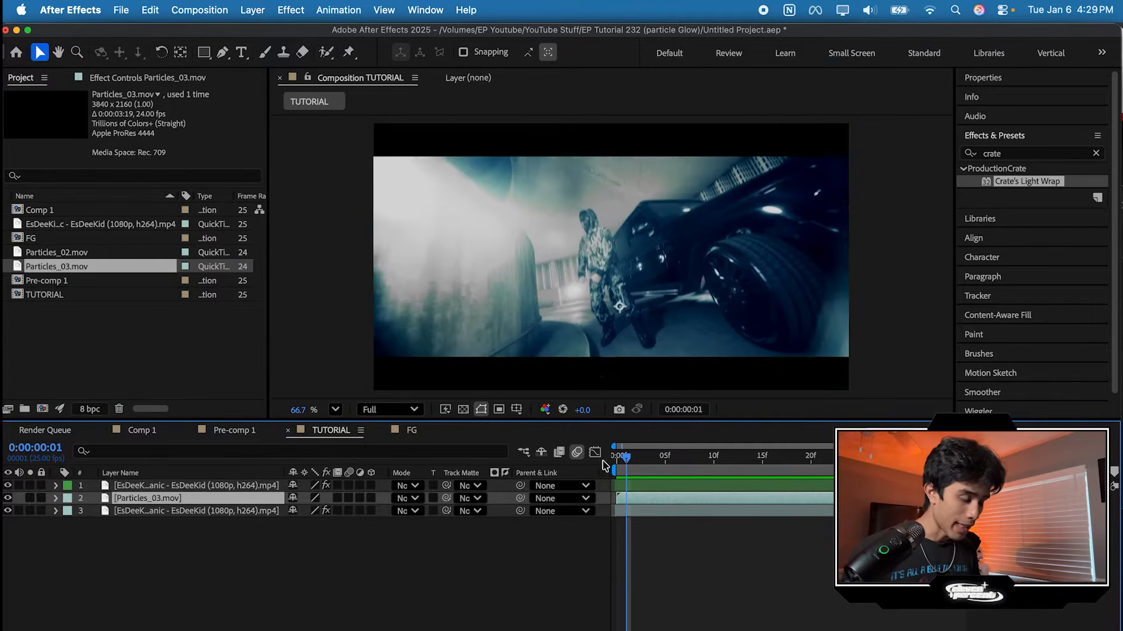
left_click(55, 498)
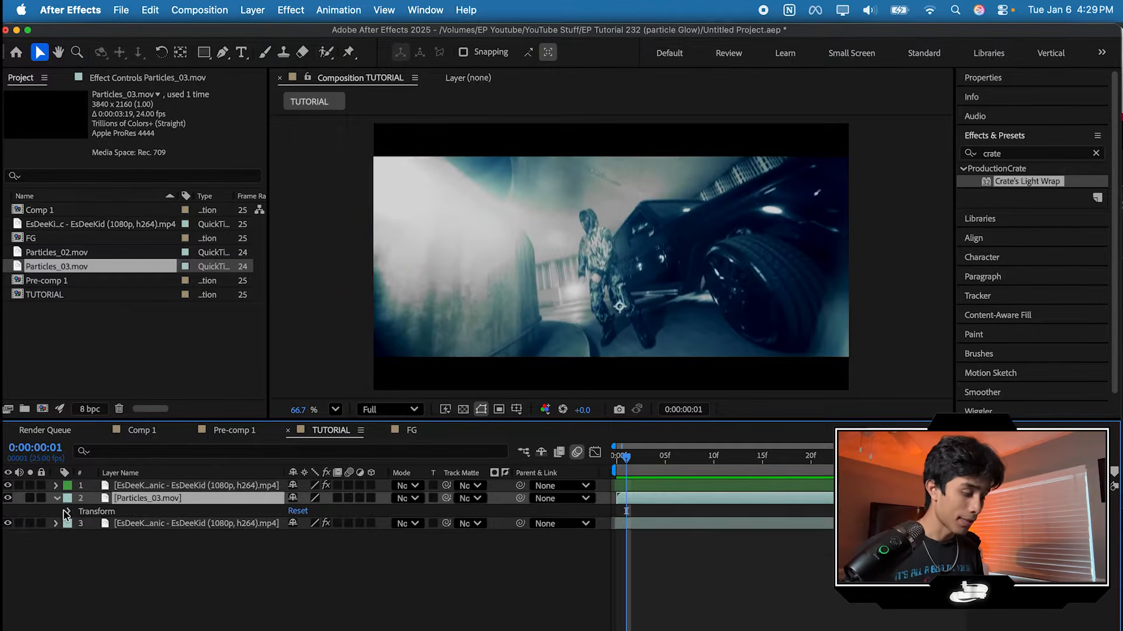
left_click(67, 512)
left_click(94, 550)
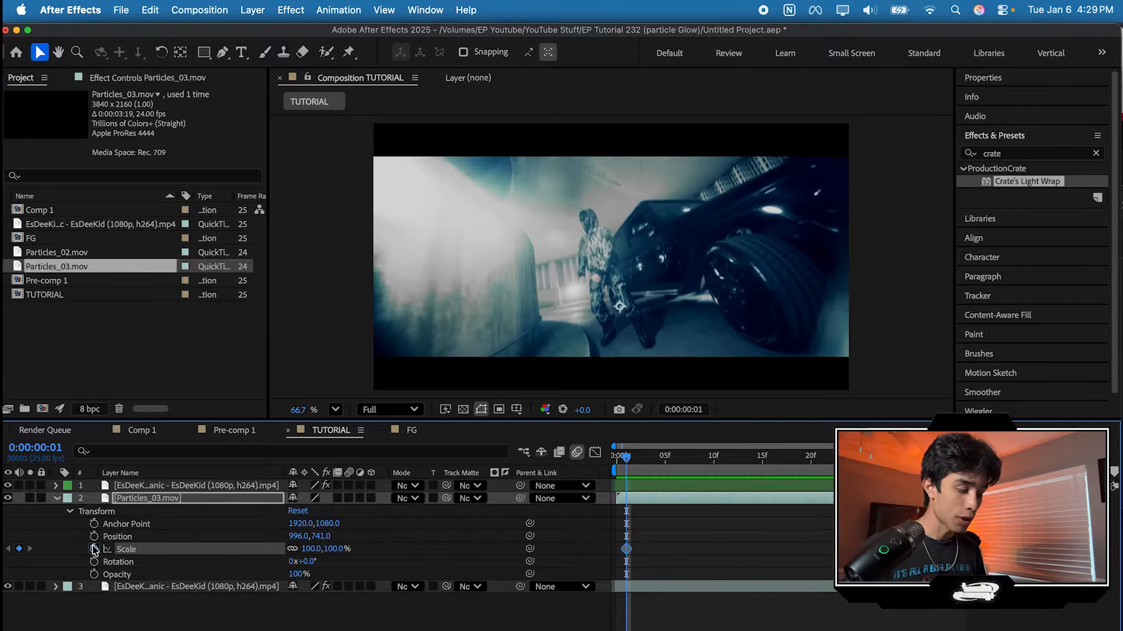
left_click_drag(626, 551, 663, 551)
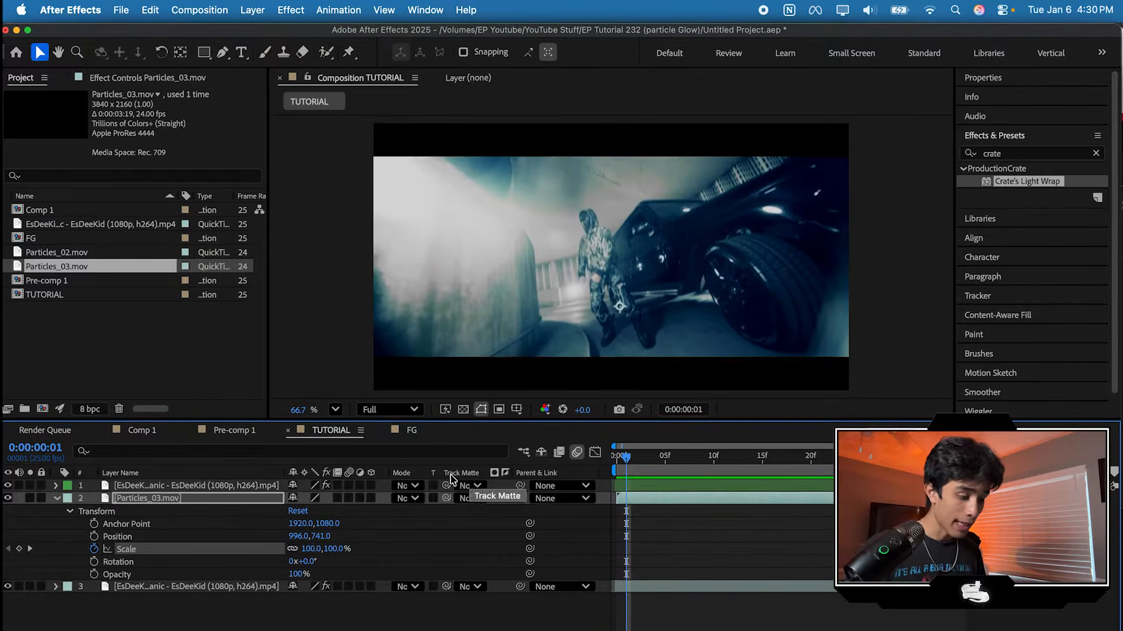
left_click_drag(313, 554, 279, 552)
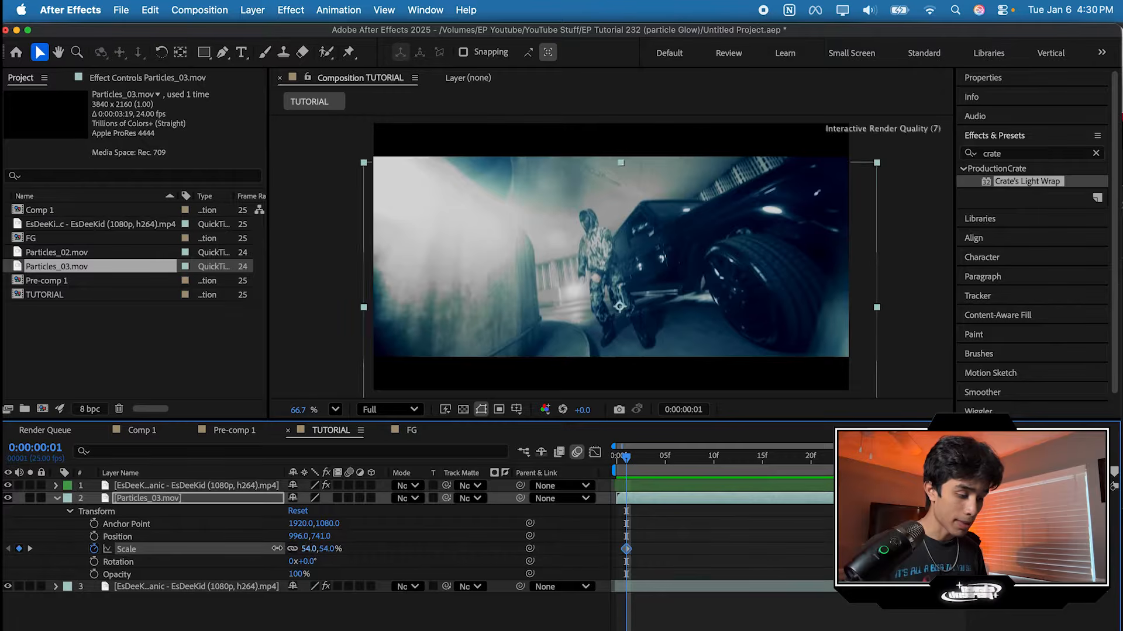
Step: Preview the particle scale animation from the start of the composition
key("space")
key("space")
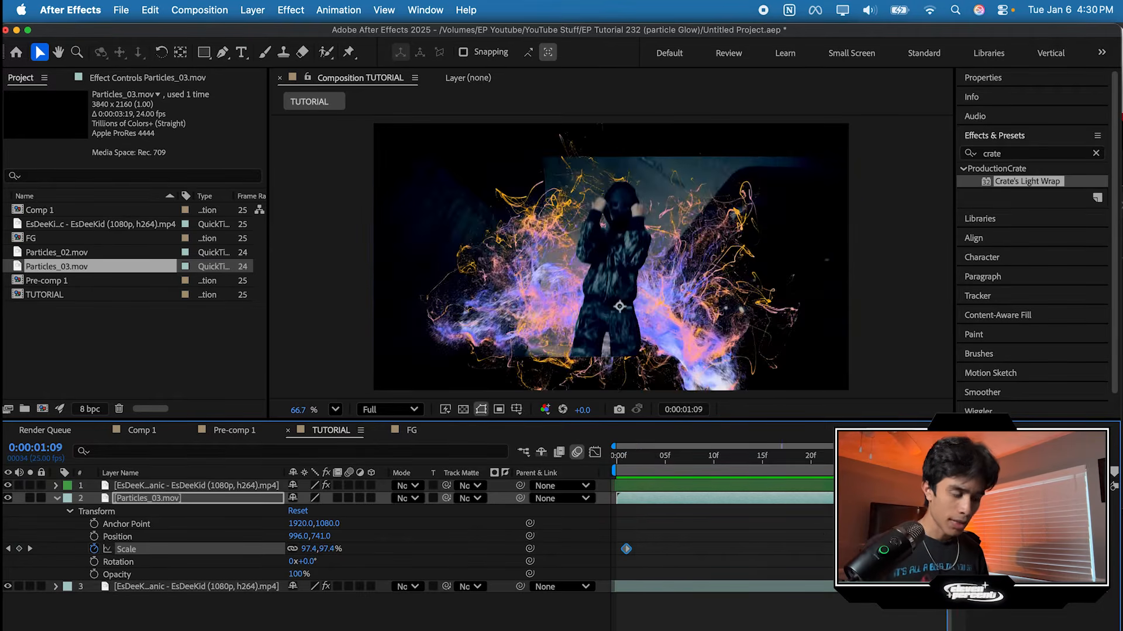
key("space")
left_click_drag(946, 459, 613, 475)
key("space")
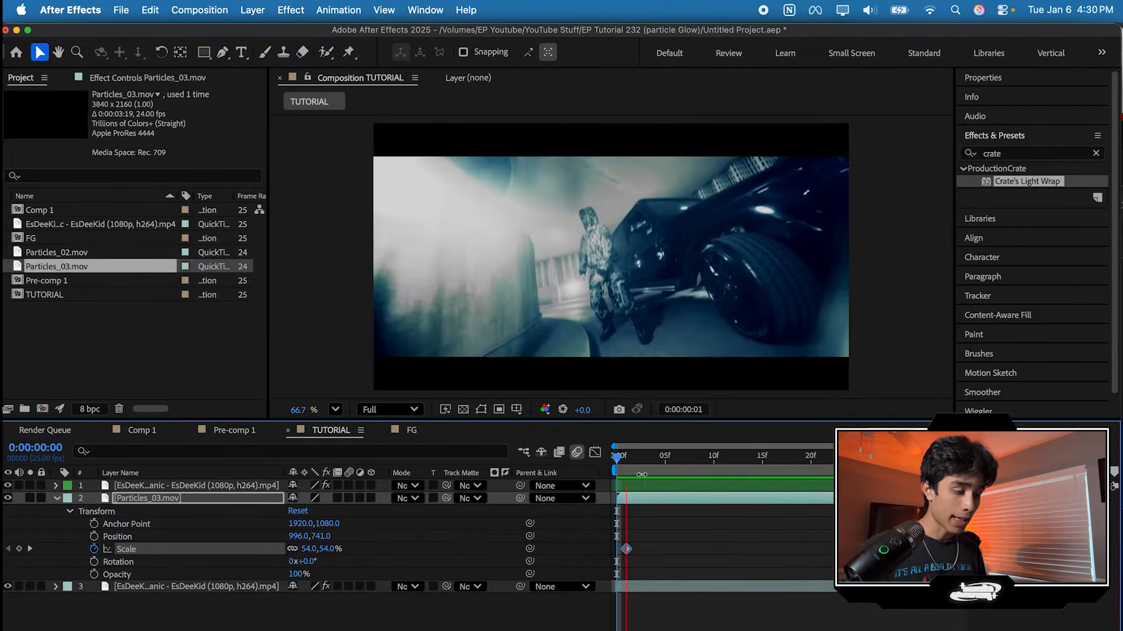
key("space")
key("Home")
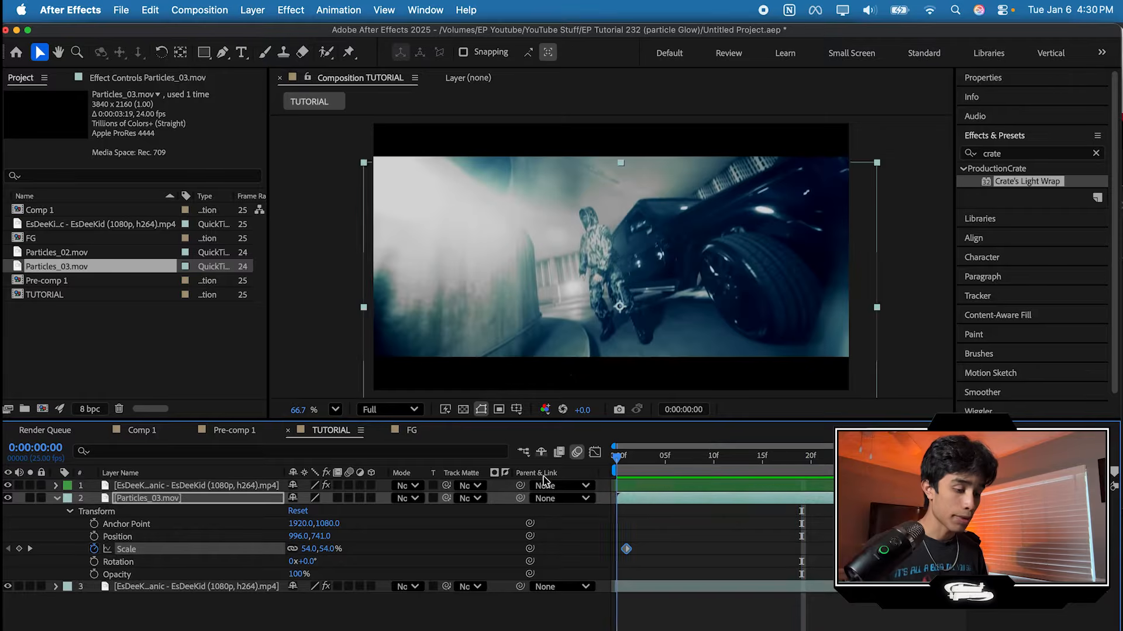
Step: Select the bottom EsDeeKid footage layer and bring up the tracking tools for it
left_click(657, 587)
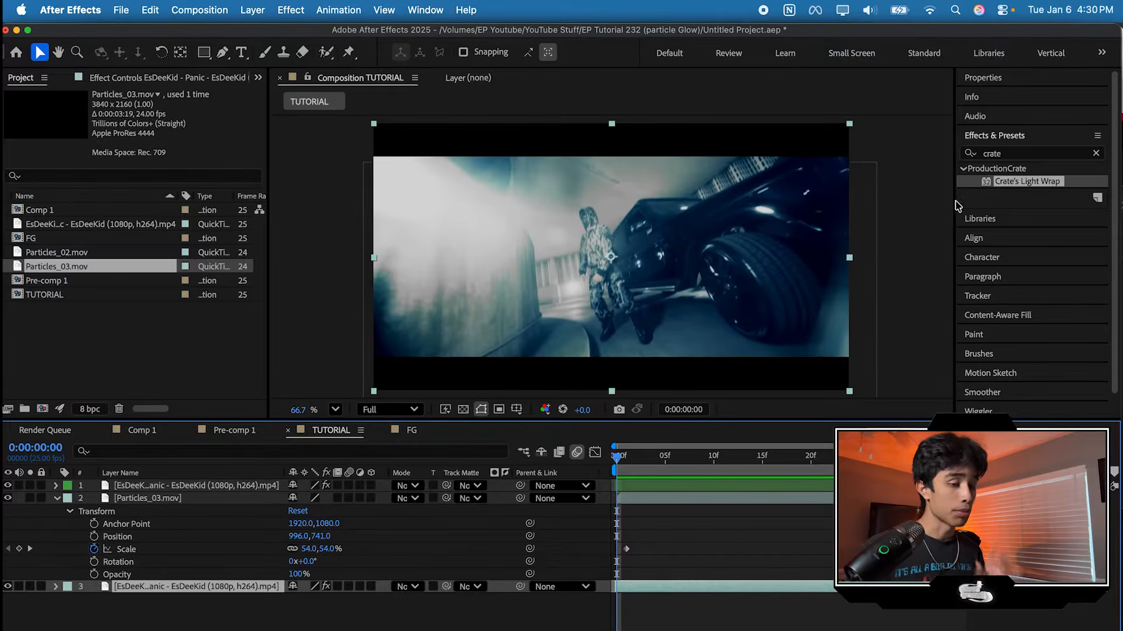
left_click(1003, 138)
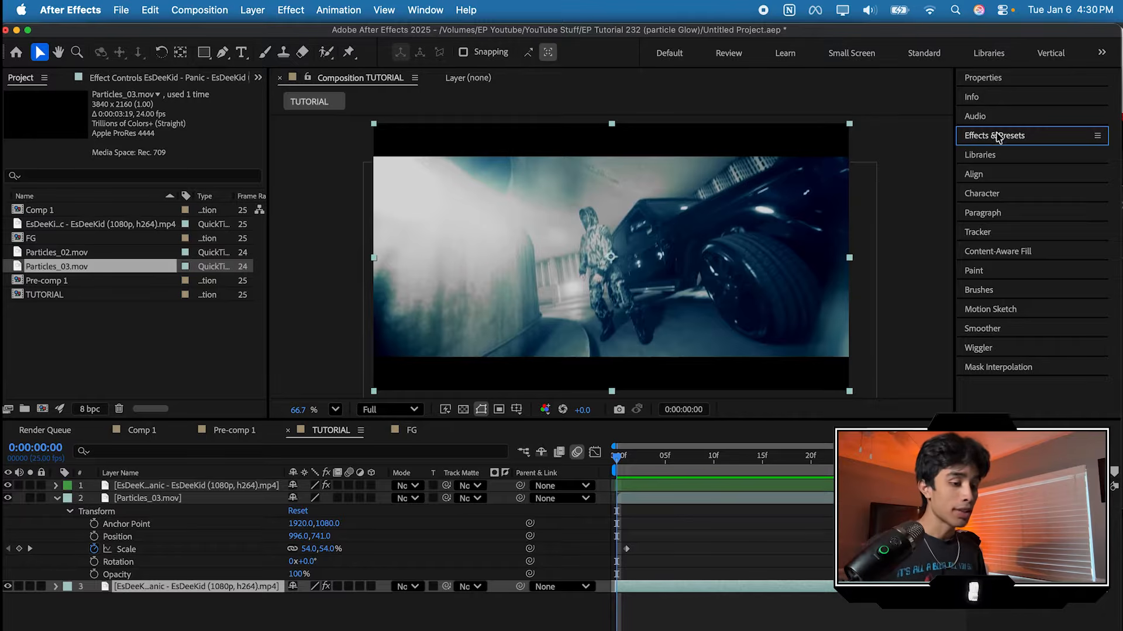
left_click(1002, 233)
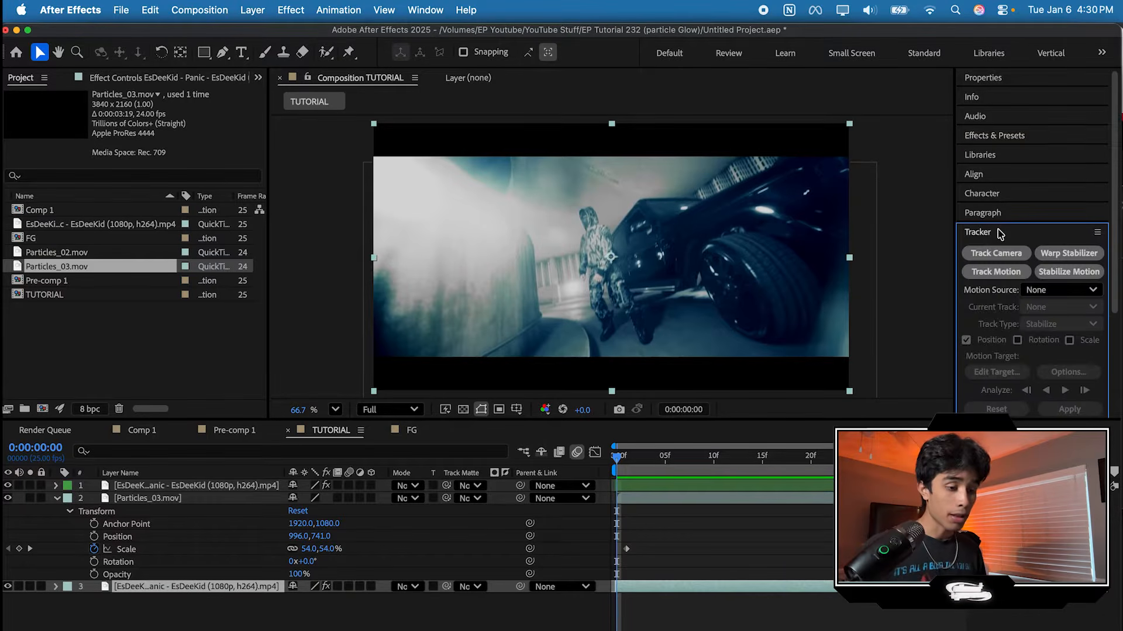
left_click(664, 588)
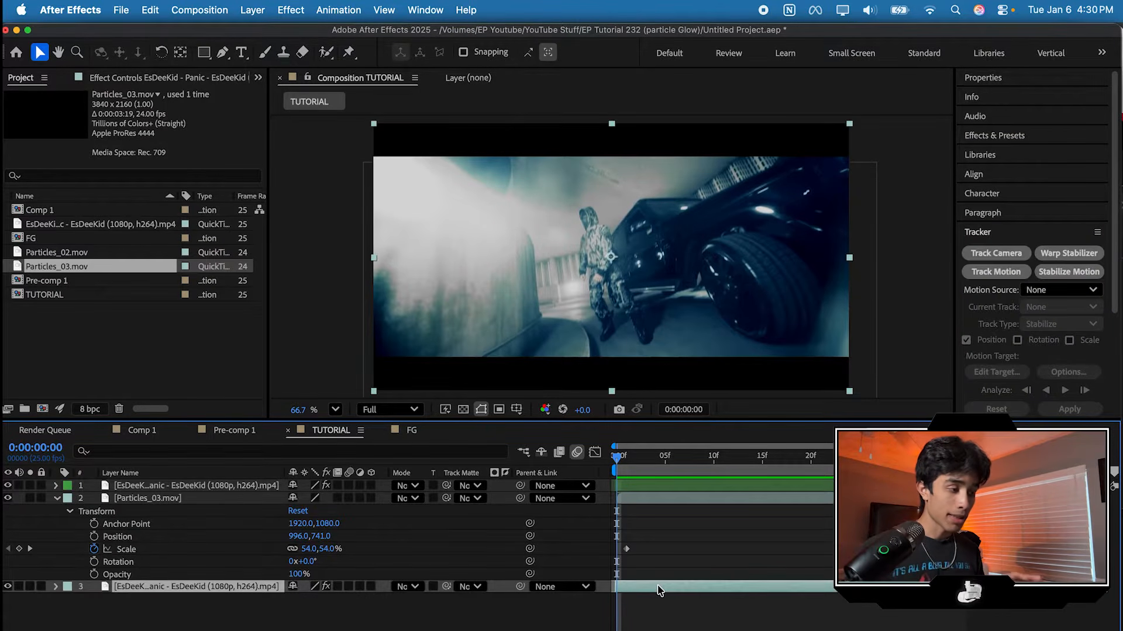
Step: Compare the source footage's resolution and frame rate with the TUTORIAL composition settings
left_click(108, 228)
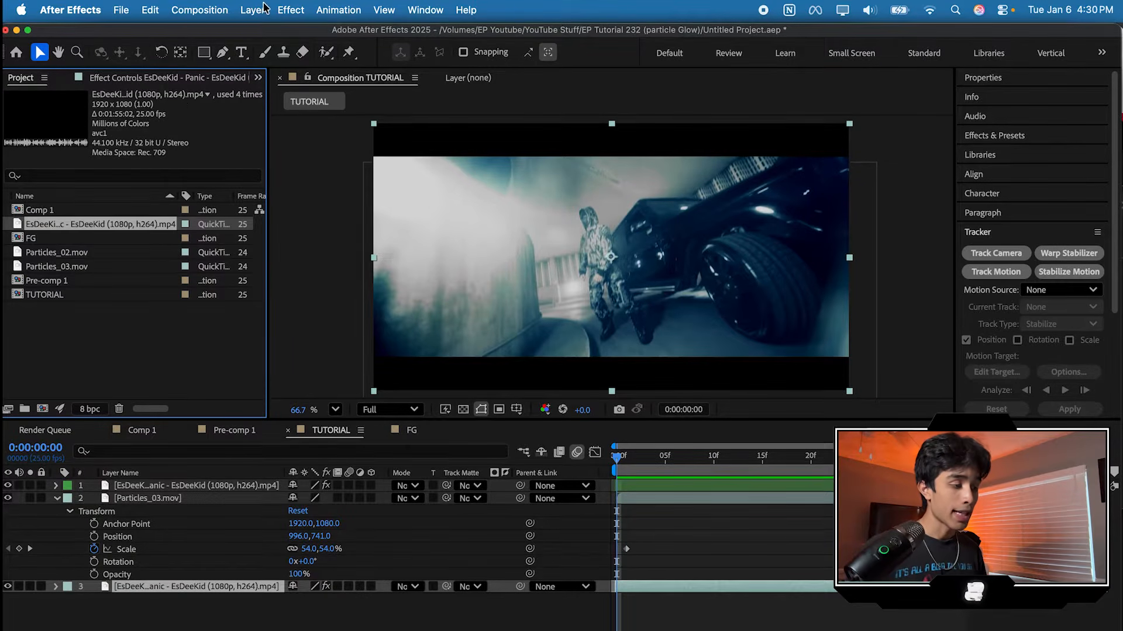
left_click(227, 9)
left_click(522, 141)
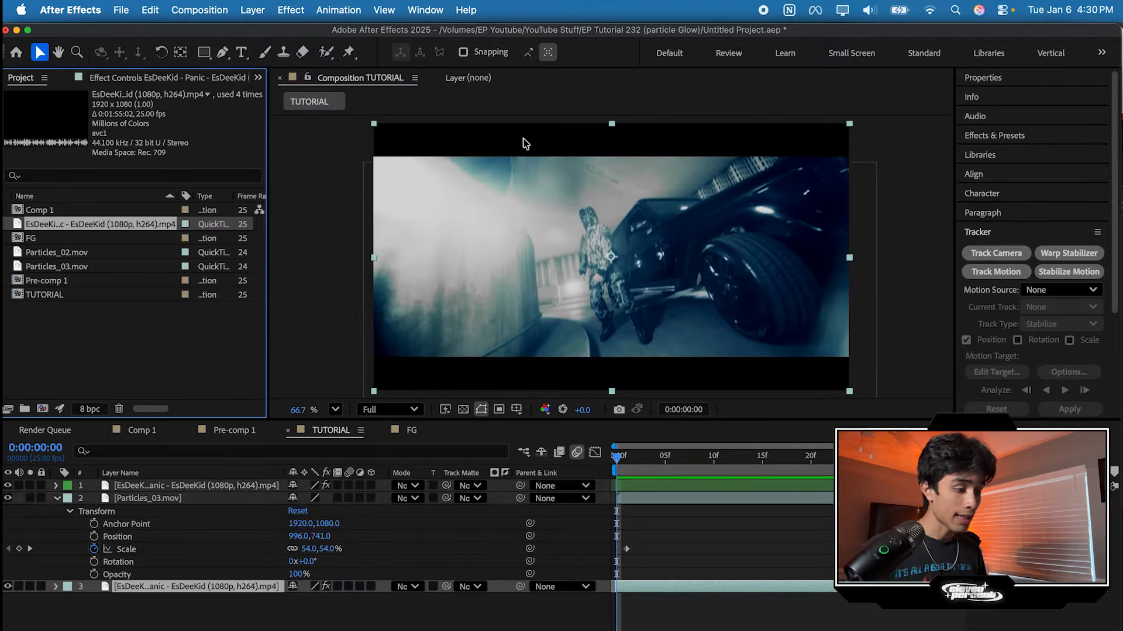
left_click(227, 10)
left_click(225, 59)
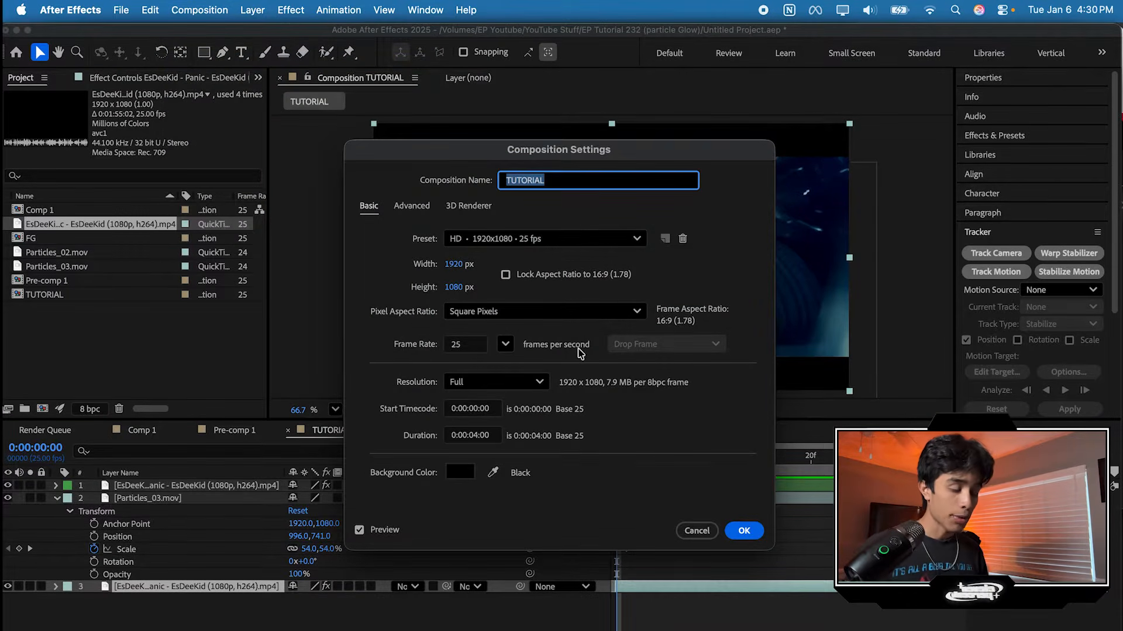
left_click(743, 530)
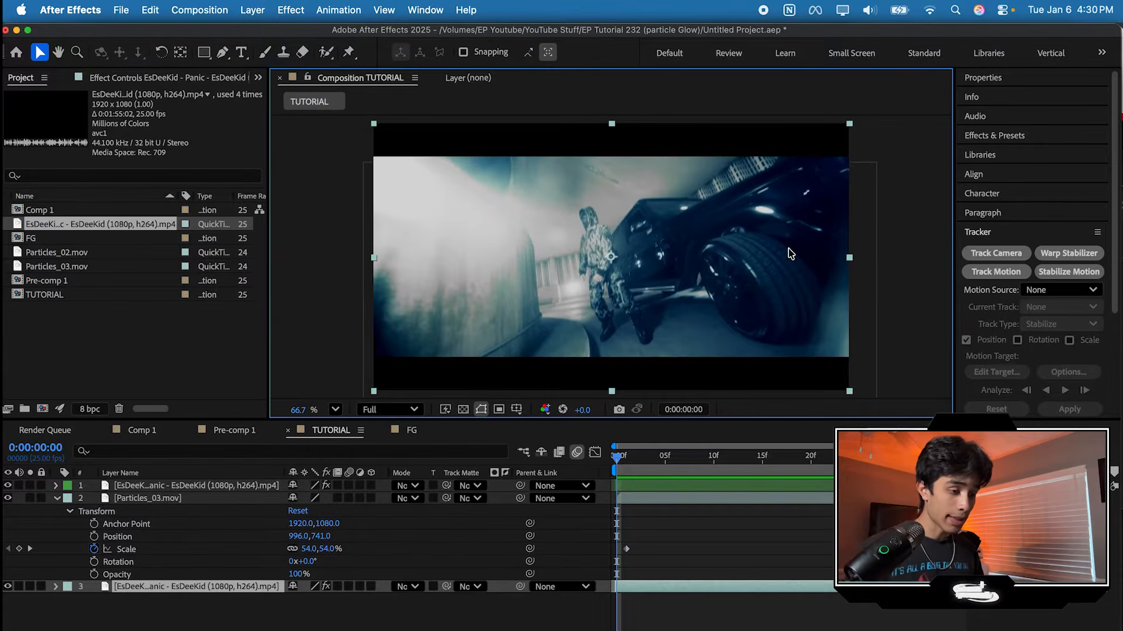
Step: Fit the bottom footage layer to the composition and apply the 3D Camera Tracker to it
right_click(759, 246)
mouse_move(815, 227)
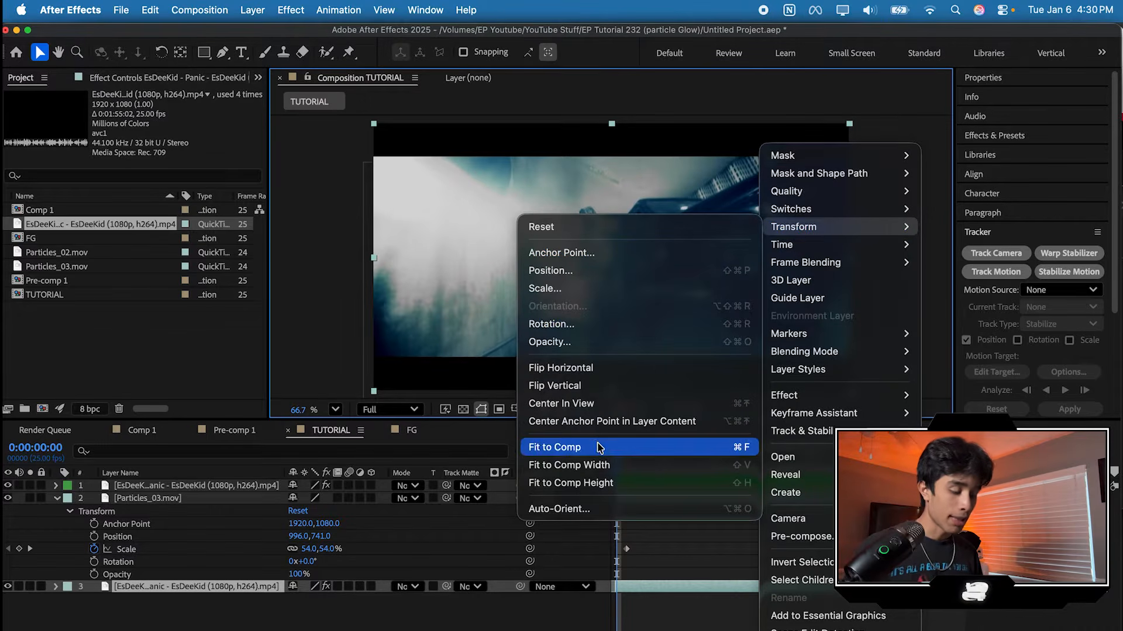
left_click(672, 447)
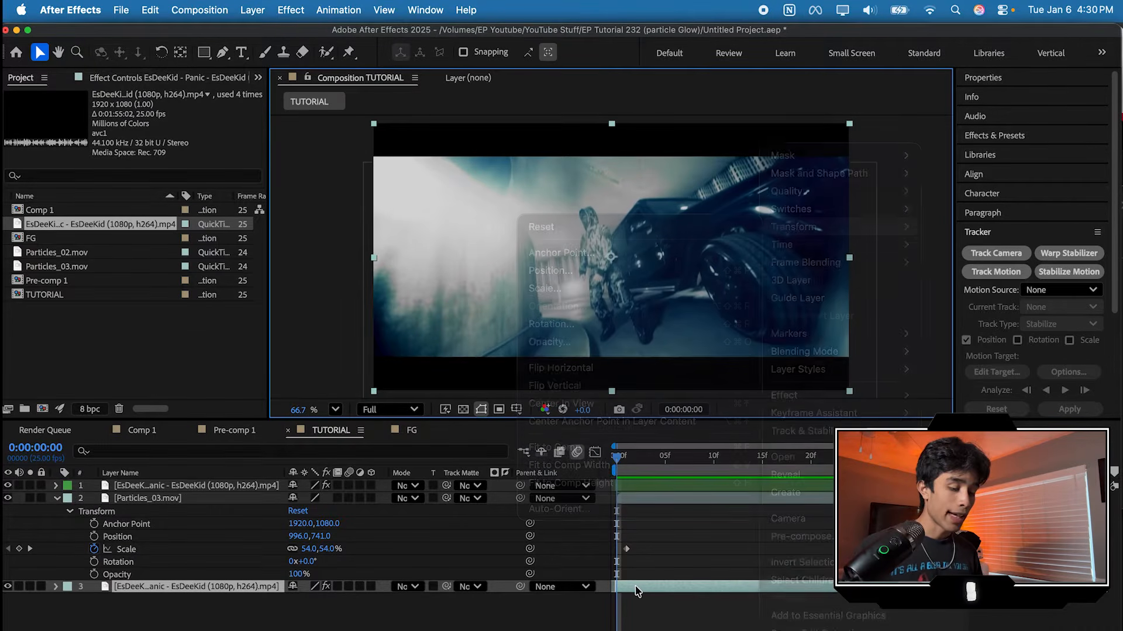
left_click(996, 255)
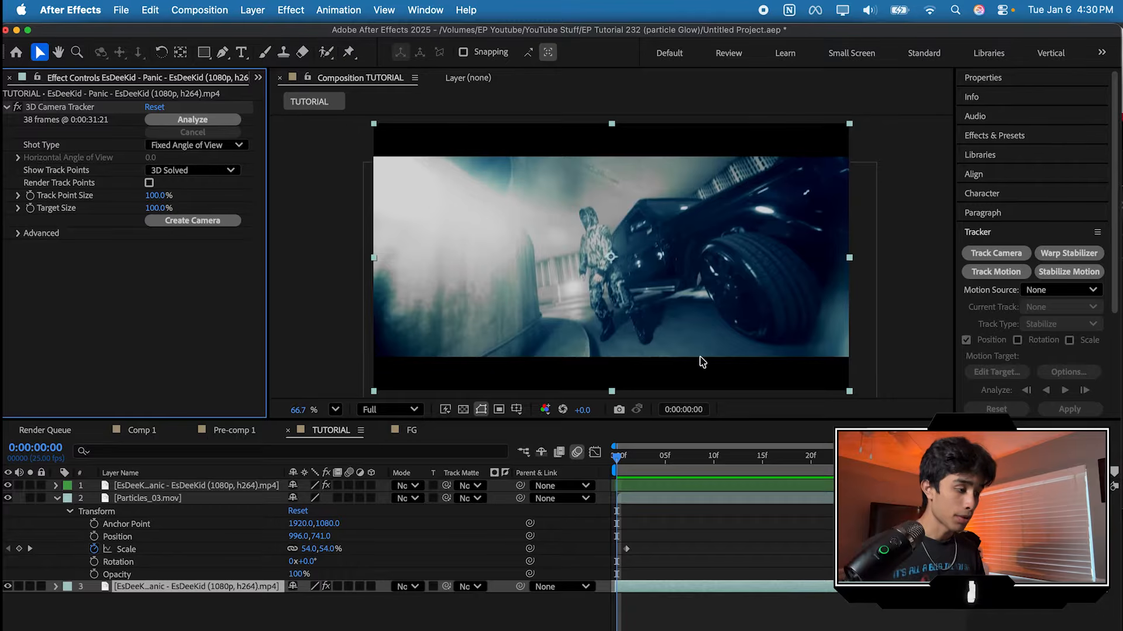
Step: Analyze the bottom footage layer with the 3D Camera Tracker, check the solved track points, and create the tracker camera
left_click(197, 120)
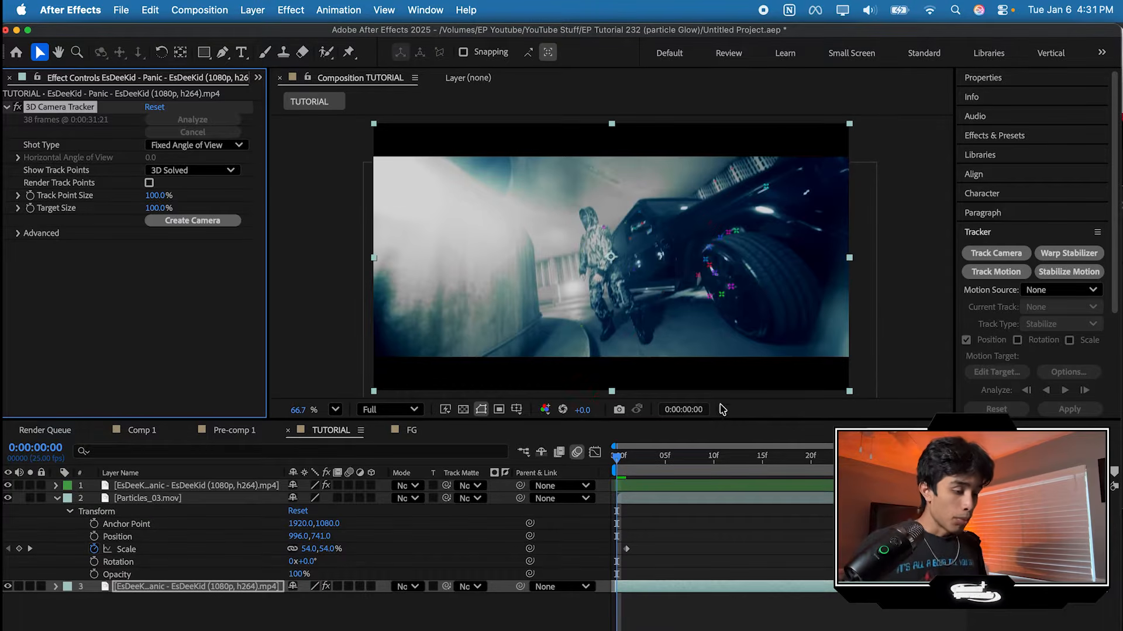
scroll(728, 257, "up", 5)
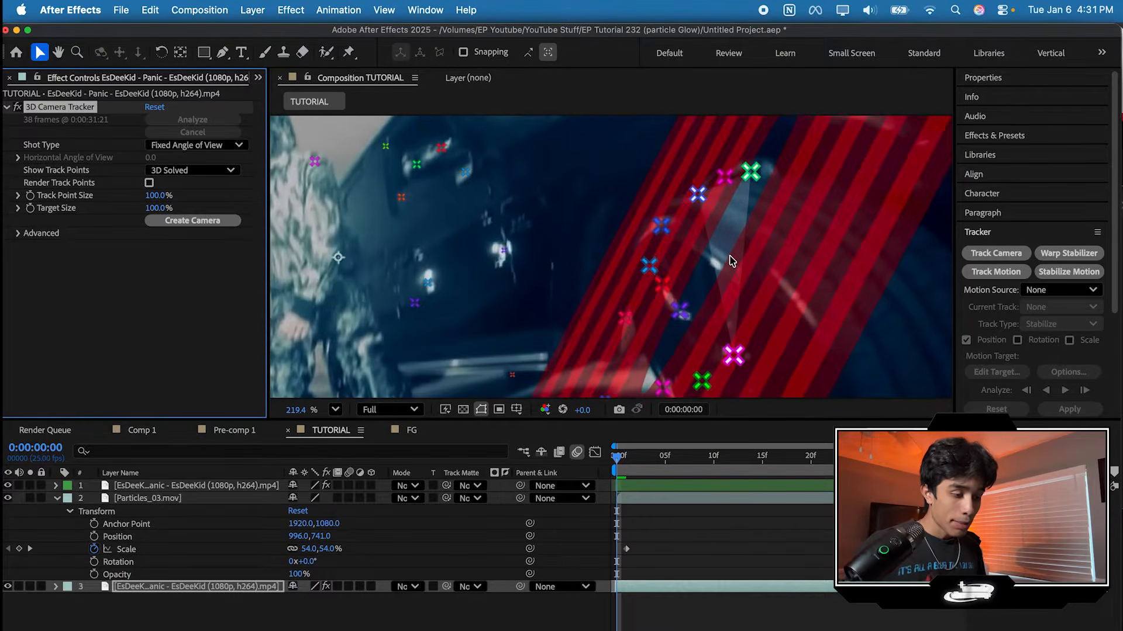
scroll(728, 260, "down", 1)
left_click(327, 411)
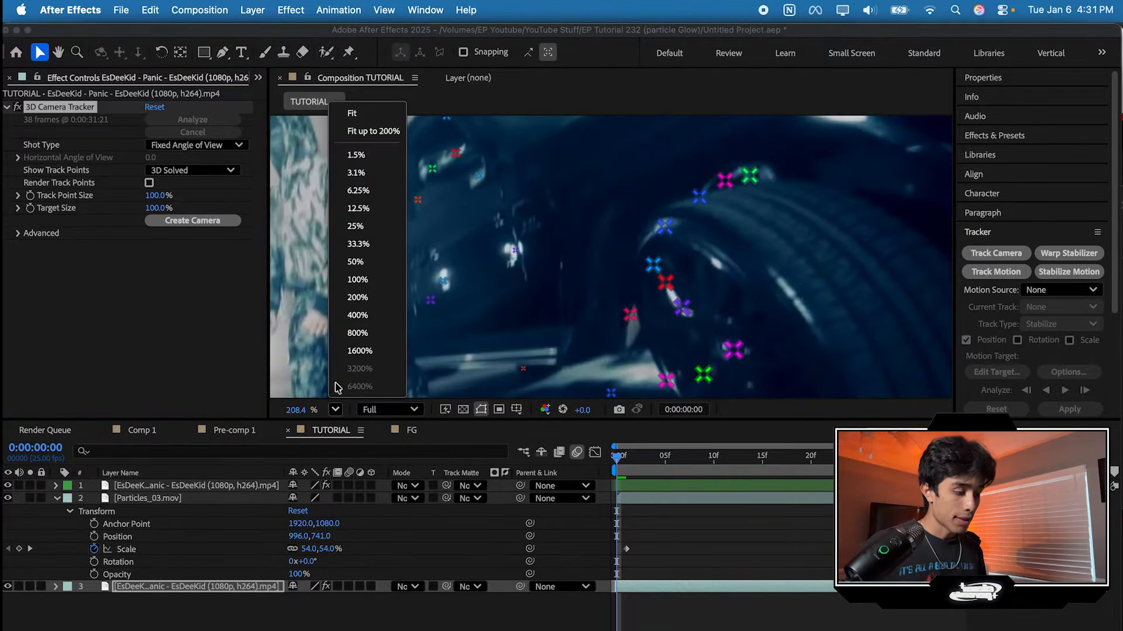
left_click(377, 117)
left_click_drag(619, 462, 591, 454)
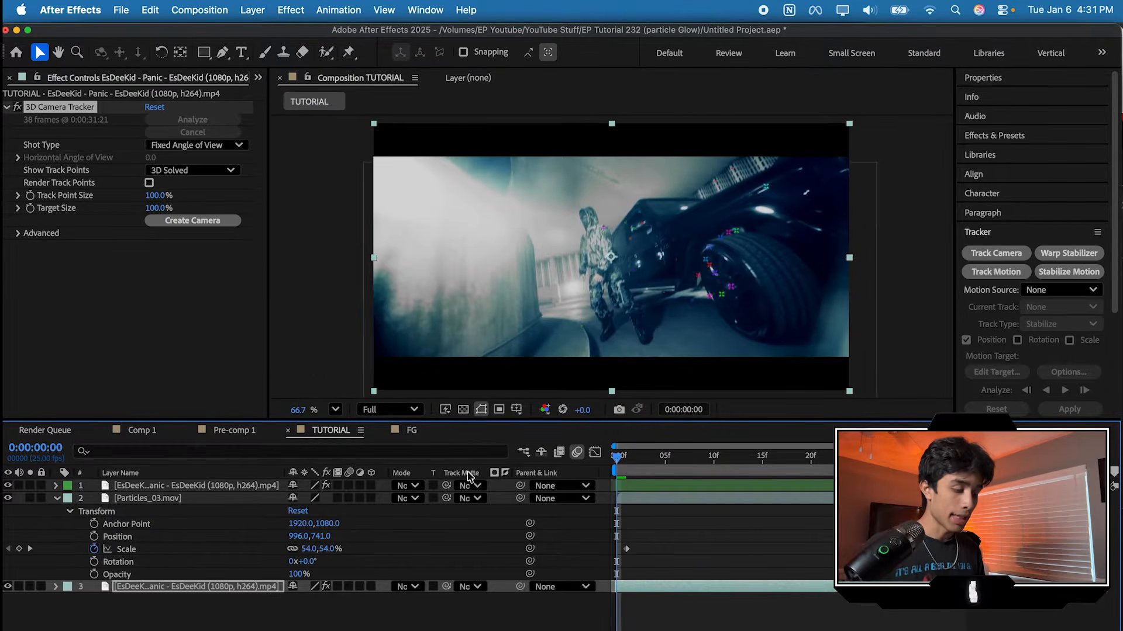
left_click(217, 226)
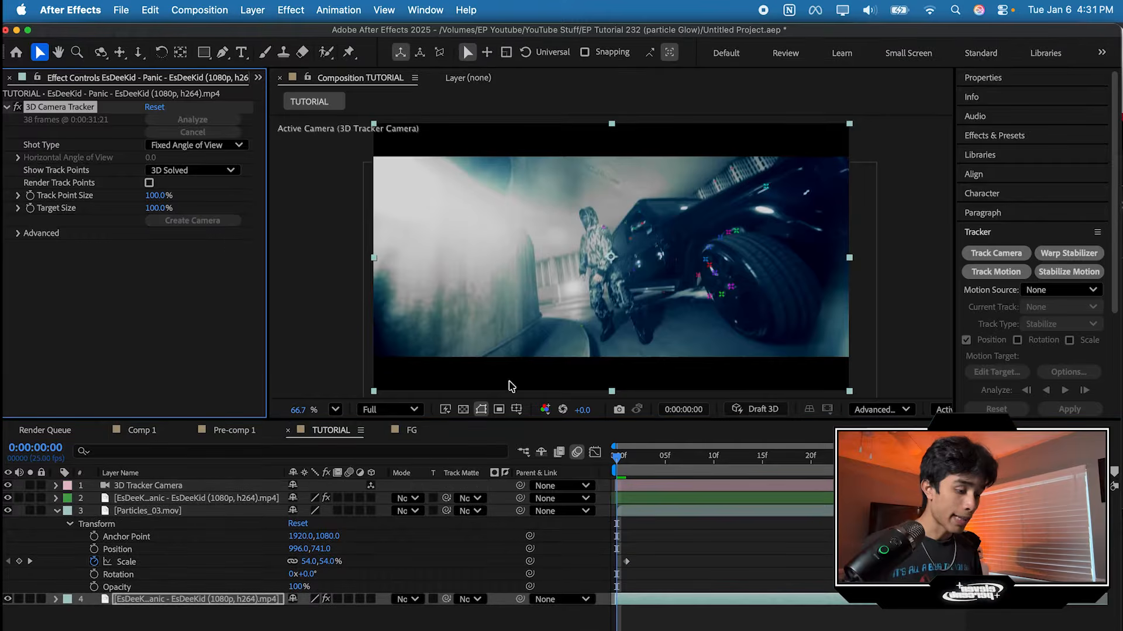
Step: Make the Particles_03.mov layer 3D and preview how it follows the tracked camera
left_click(189, 511)
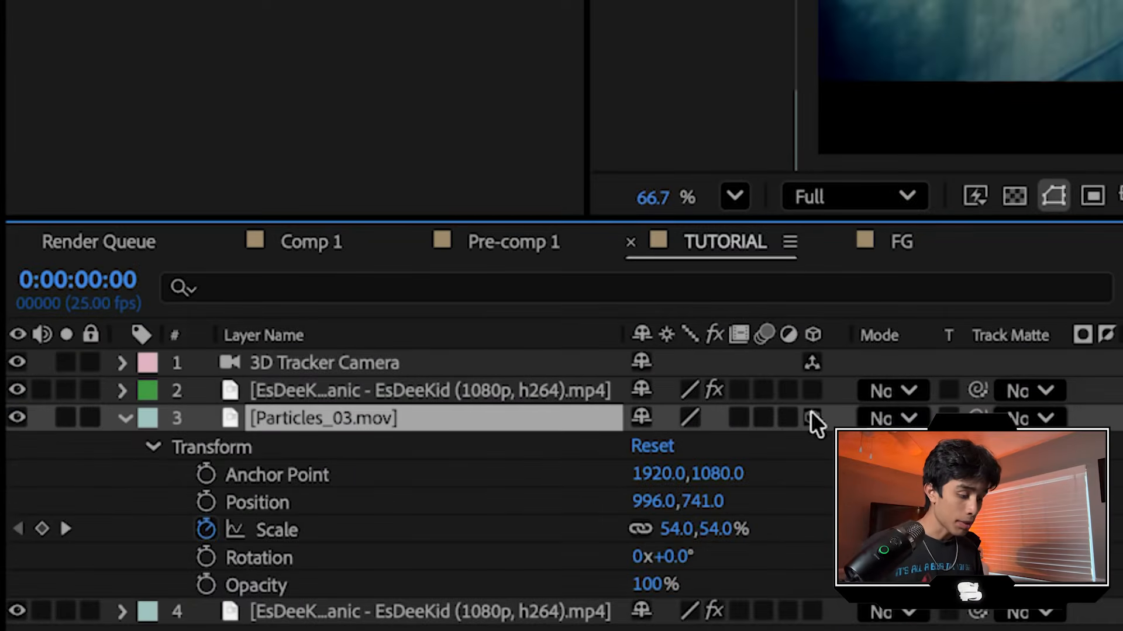
left_click(814, 416)
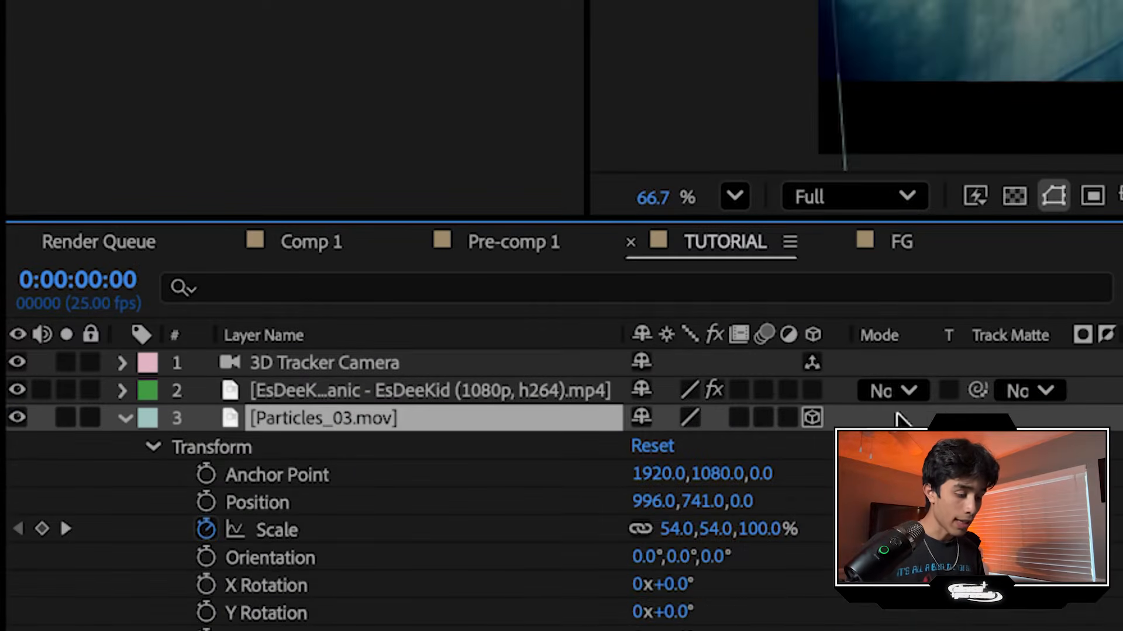
key("space")
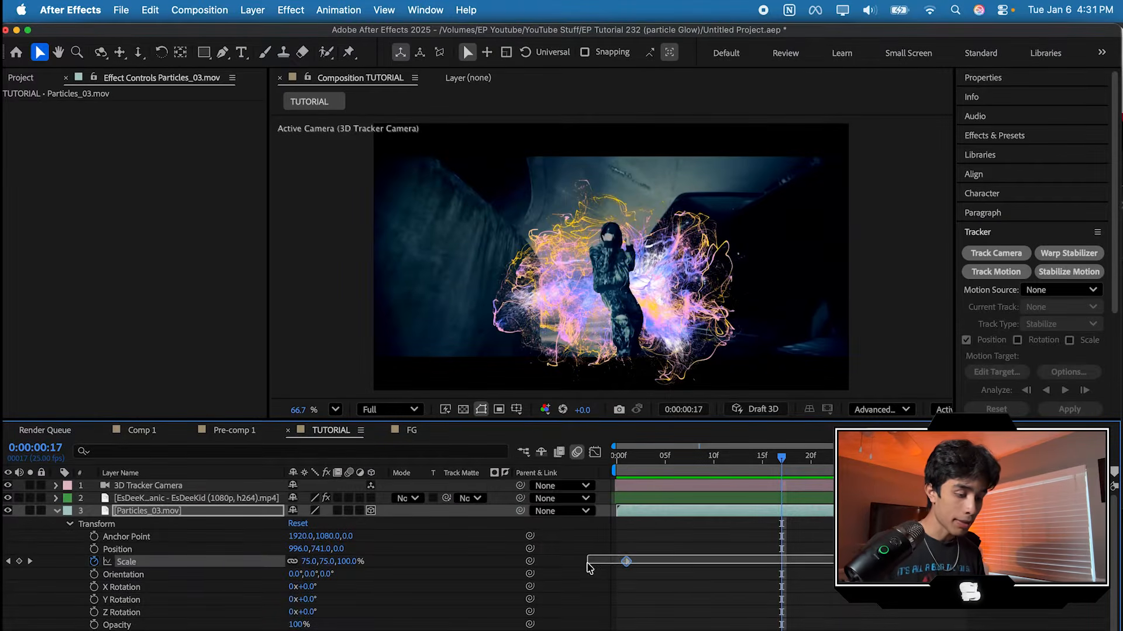
Step: Remove the scale keyframes from Particles_03.mov, holding its scale at 75%, and preview the camera-tracked particles
key("Delete")
key("space")
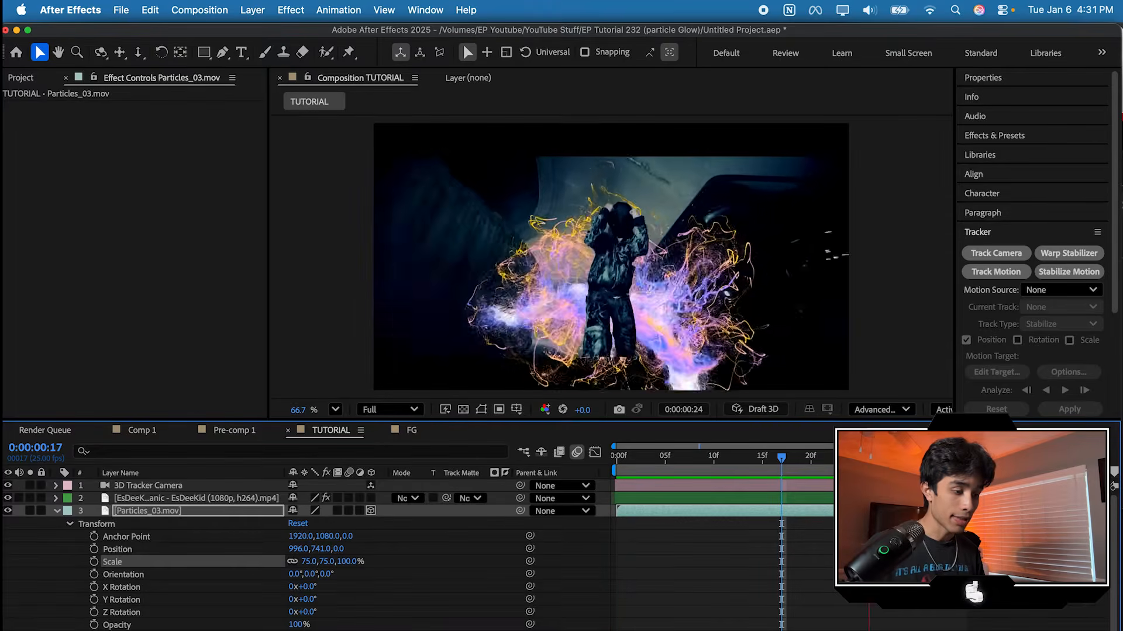
key("space")
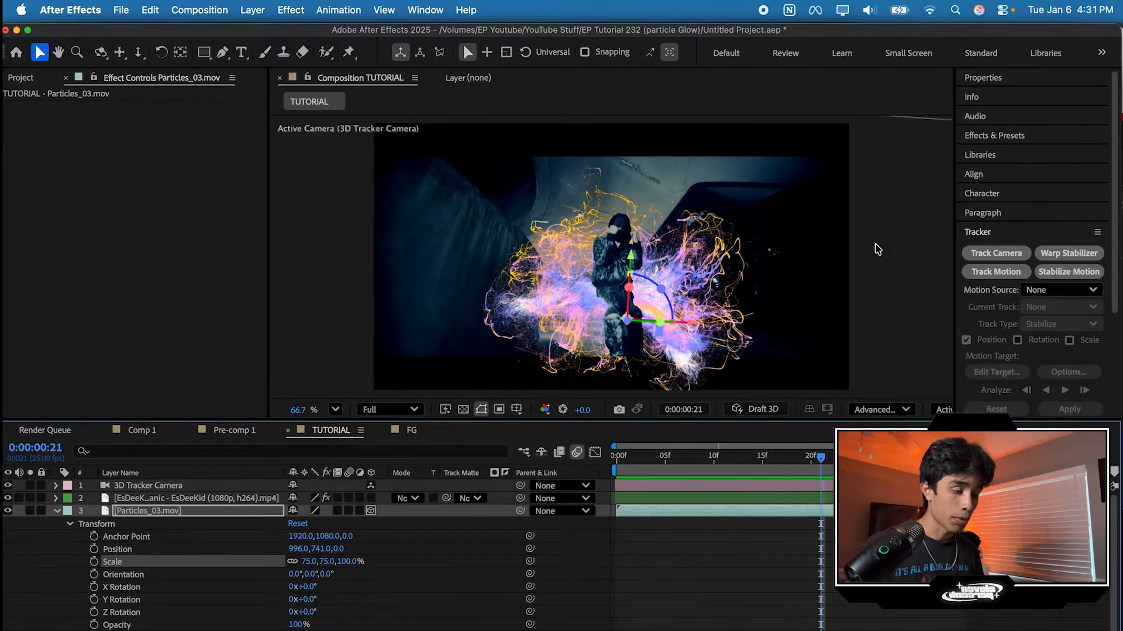
left_click(674, 227)
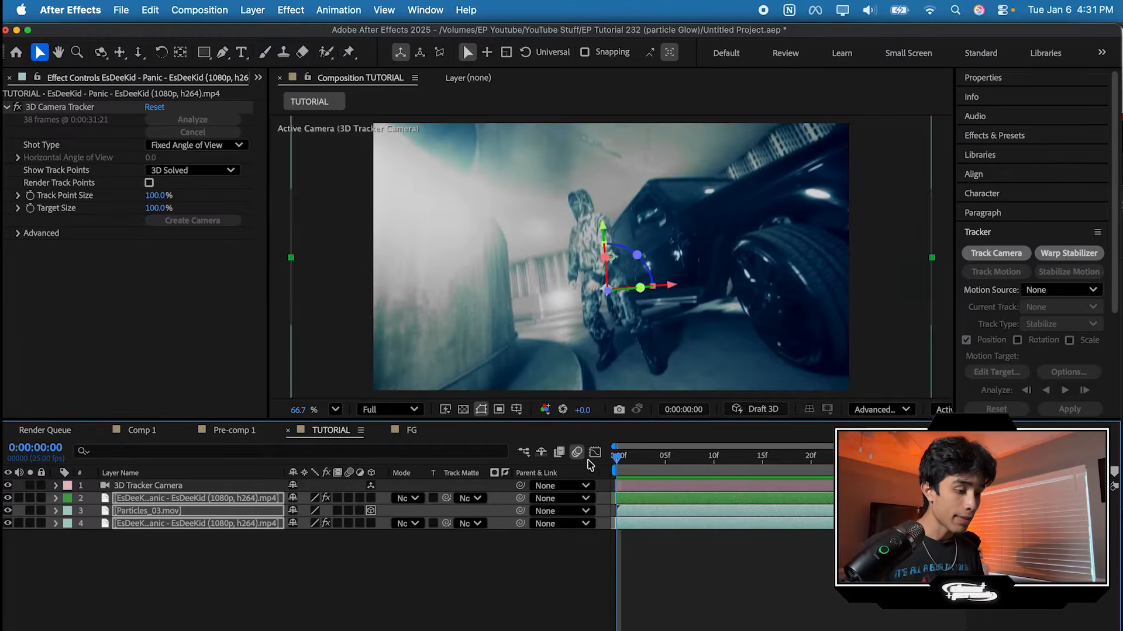
key("space")
key("space")
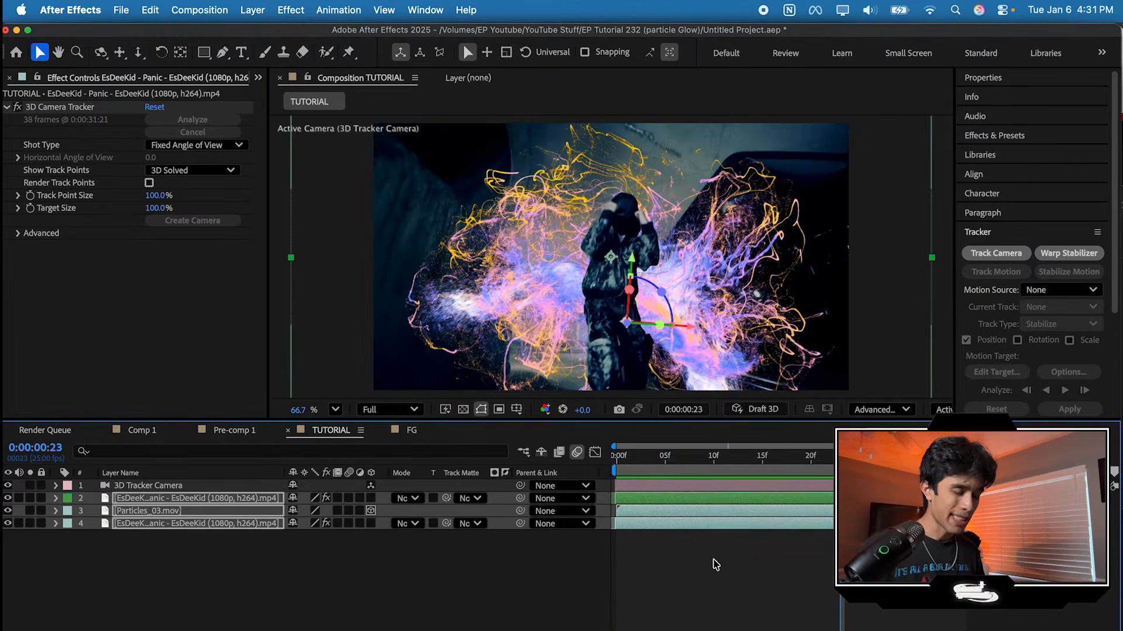
Step: Hide the cut-out performer layer and apply the VC Color Vibrance effect to Particles_03.mov
left_click(695, 534)
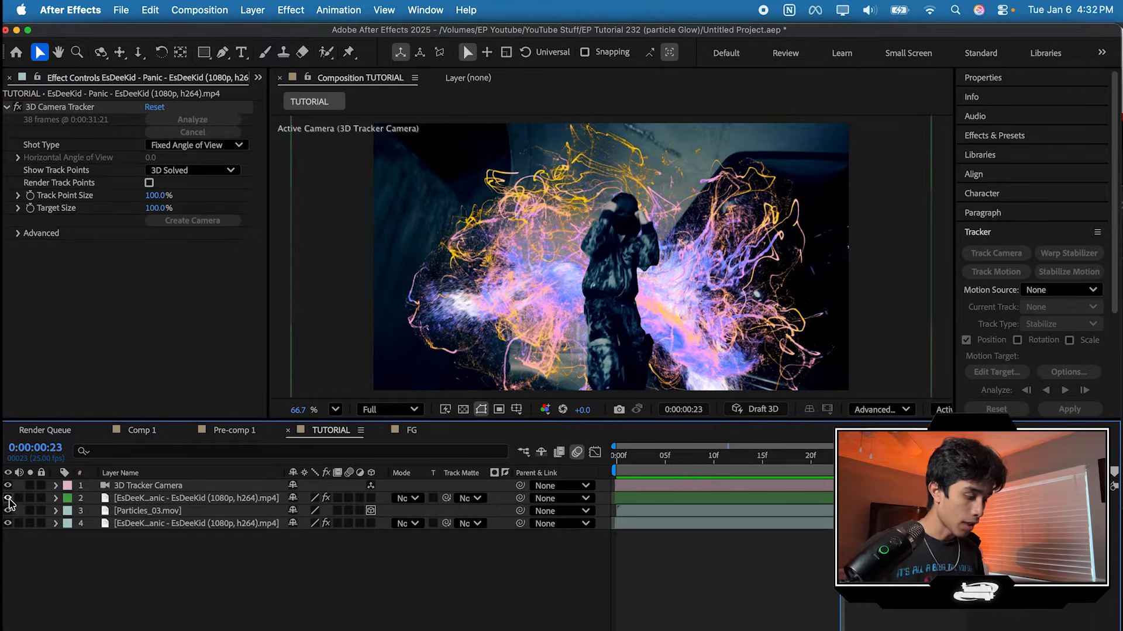
left_click(7, 498)
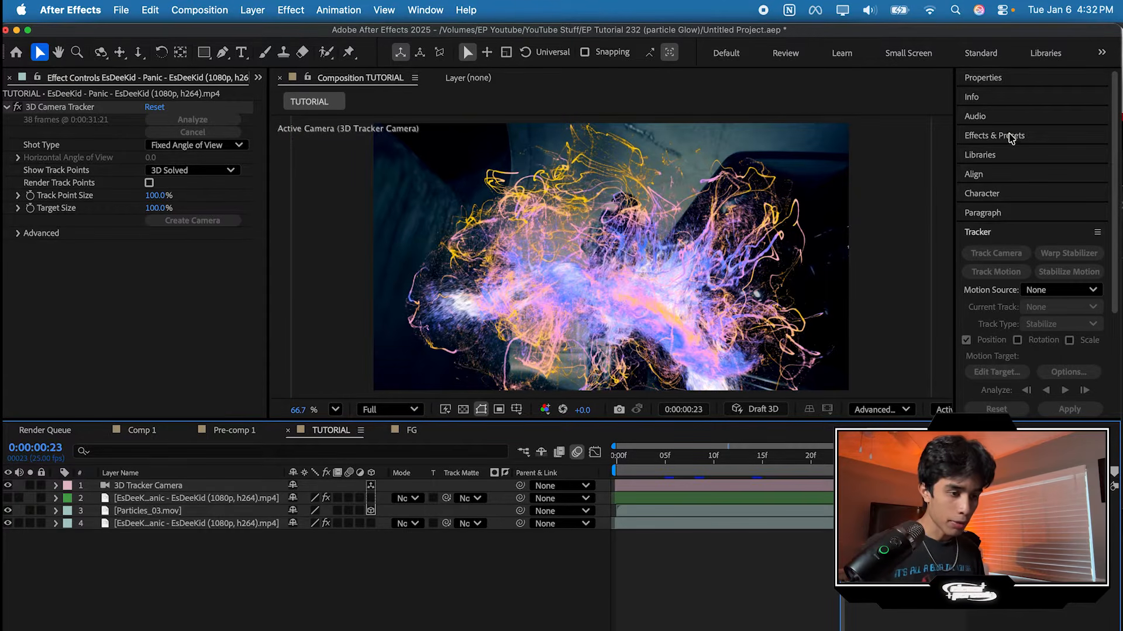
left_click(1010, 136)
left_click(1013, 151)
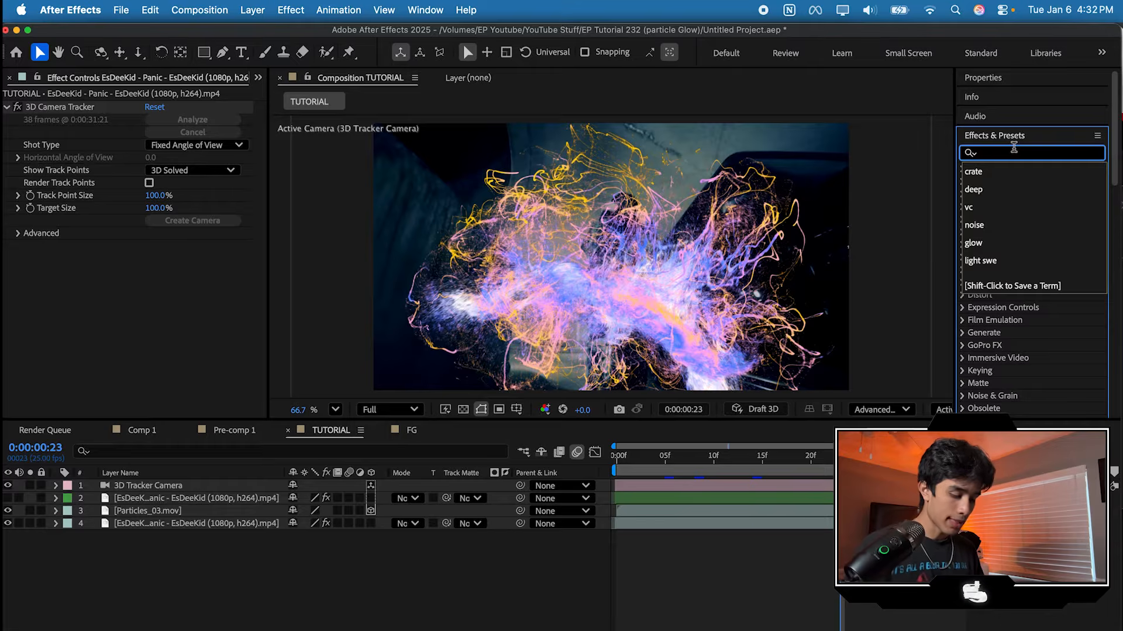
type("vc")
left_click_drag(1038, 260, 726, 510)
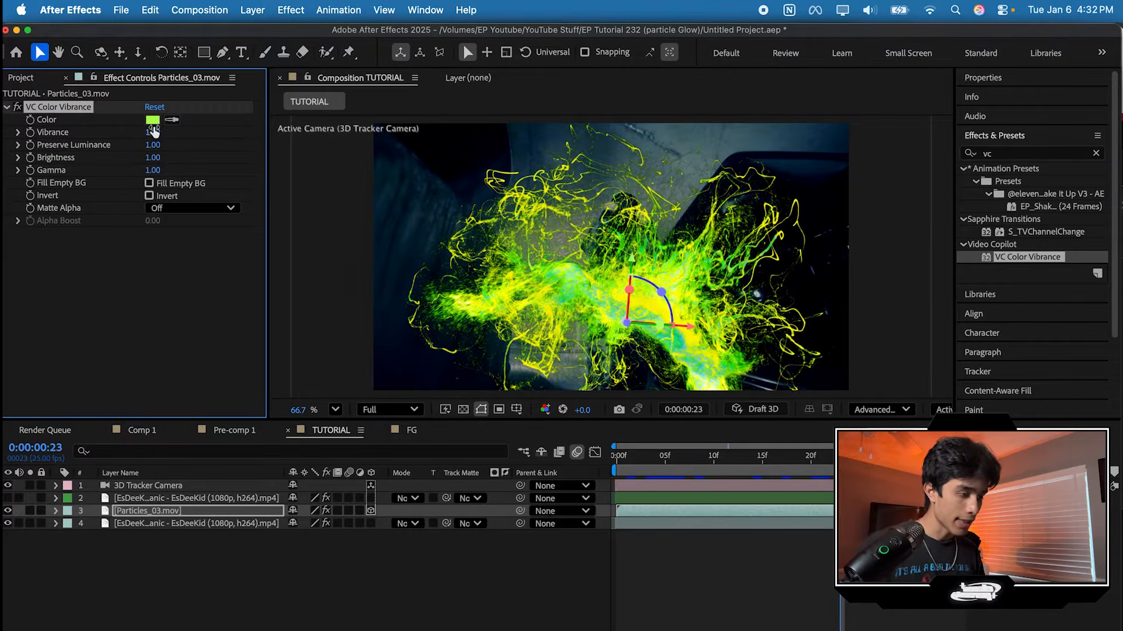
Step: Set the VC Color Vibrance color to blue and check the recolored particles at a few frames
left_click(150, 120)
left_click_drag(604, 404, 604, 347)
left_click(730, 264)
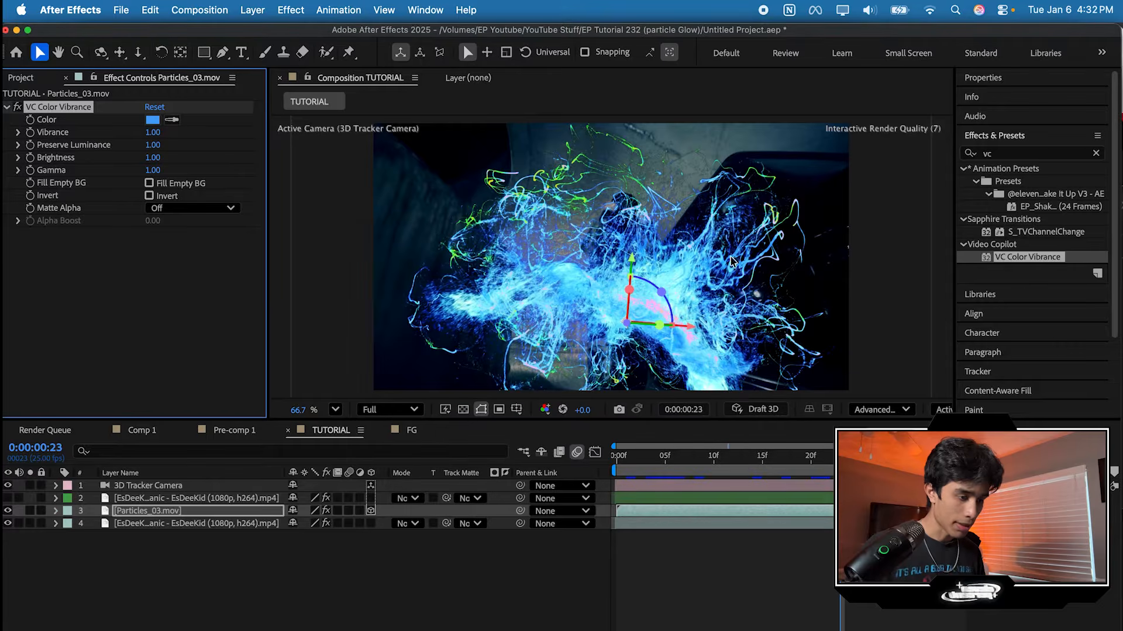
left_click(626, 457)
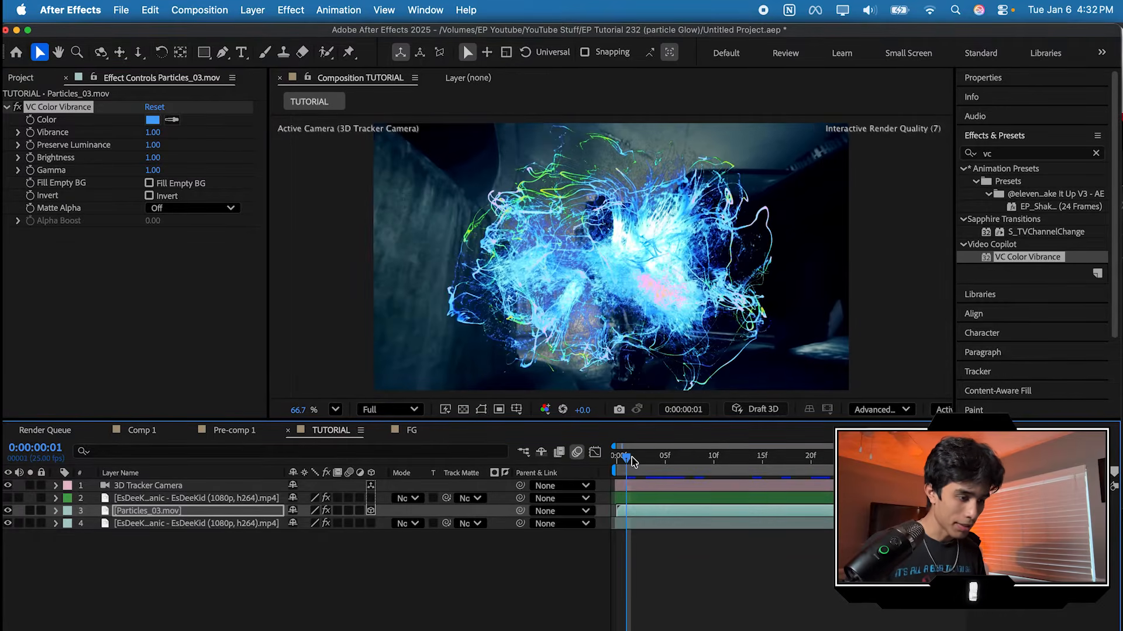
left_click(648, 458)
Step: Try the stock Glow effect on Particles_03.mov, undo it, and apply Deep Glow 2 instead
left_click(1019, 153)
key("BackSpace")
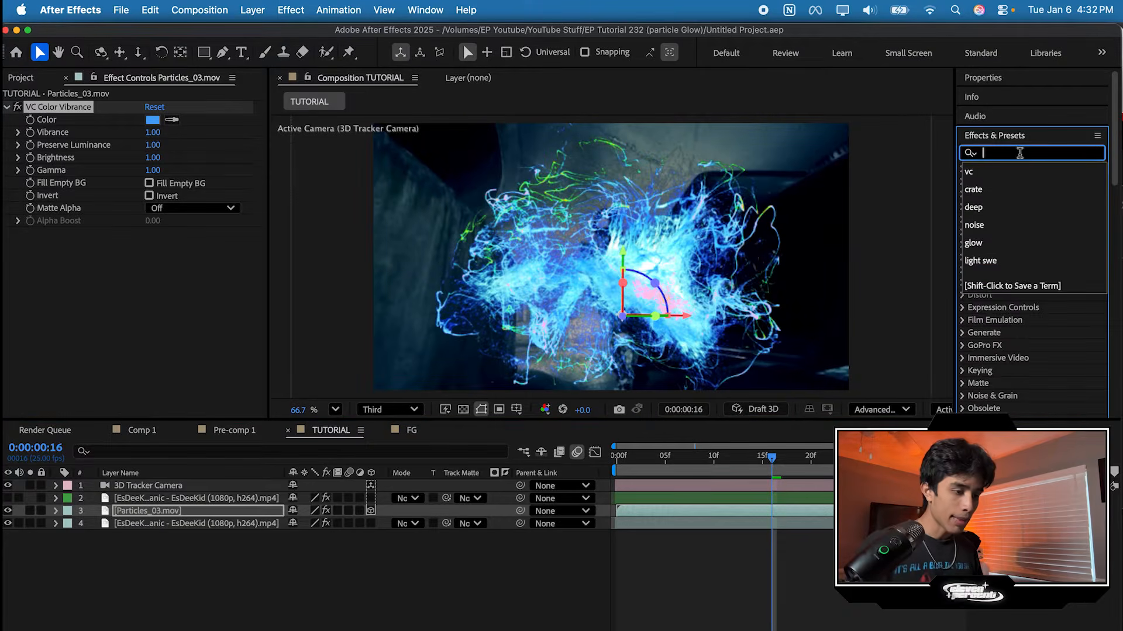
type("glo")
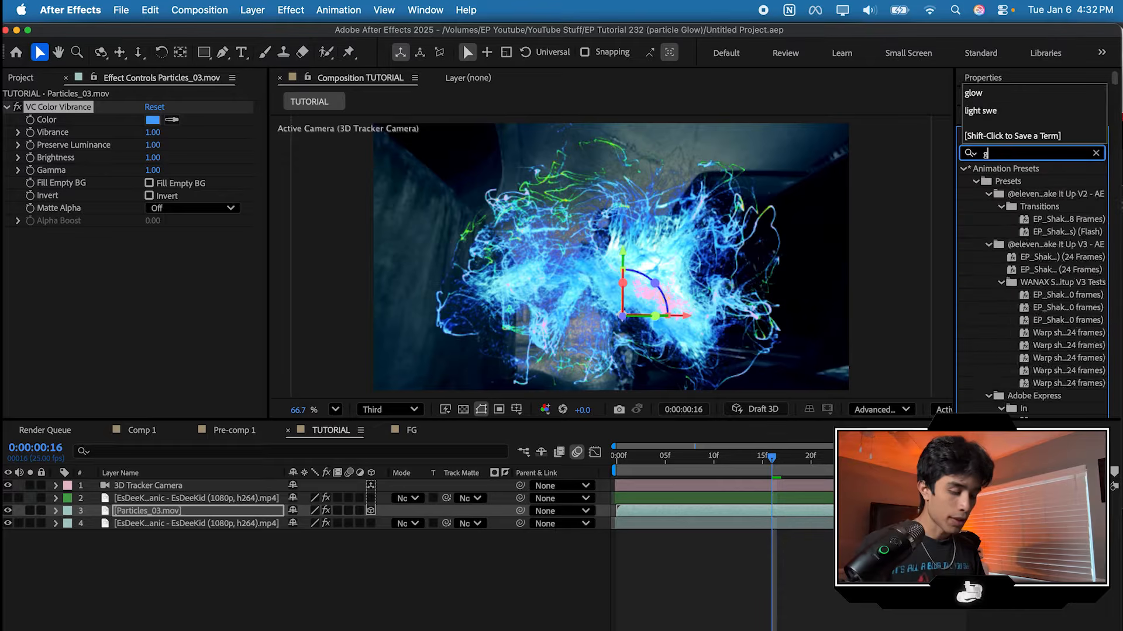
scroll(1045, 262, "down", 15)
left_click_drag(1014, 160, 785, 510)
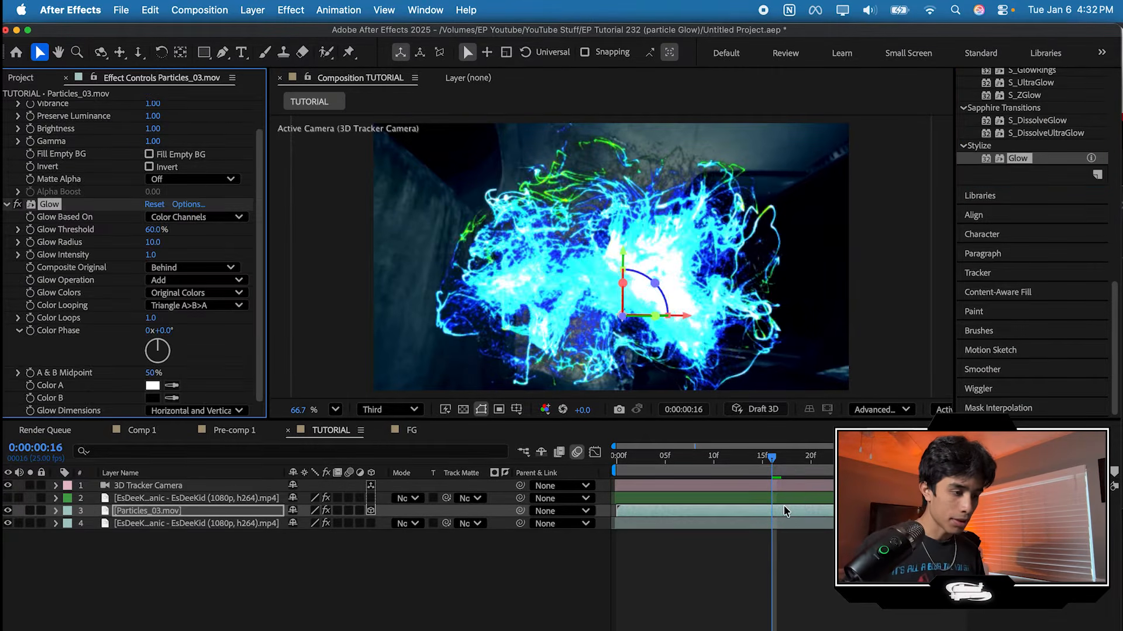
key("super+z")
scroll(998, 245, "up", 10)
left_click_drag(1037, 271, 785, 513)
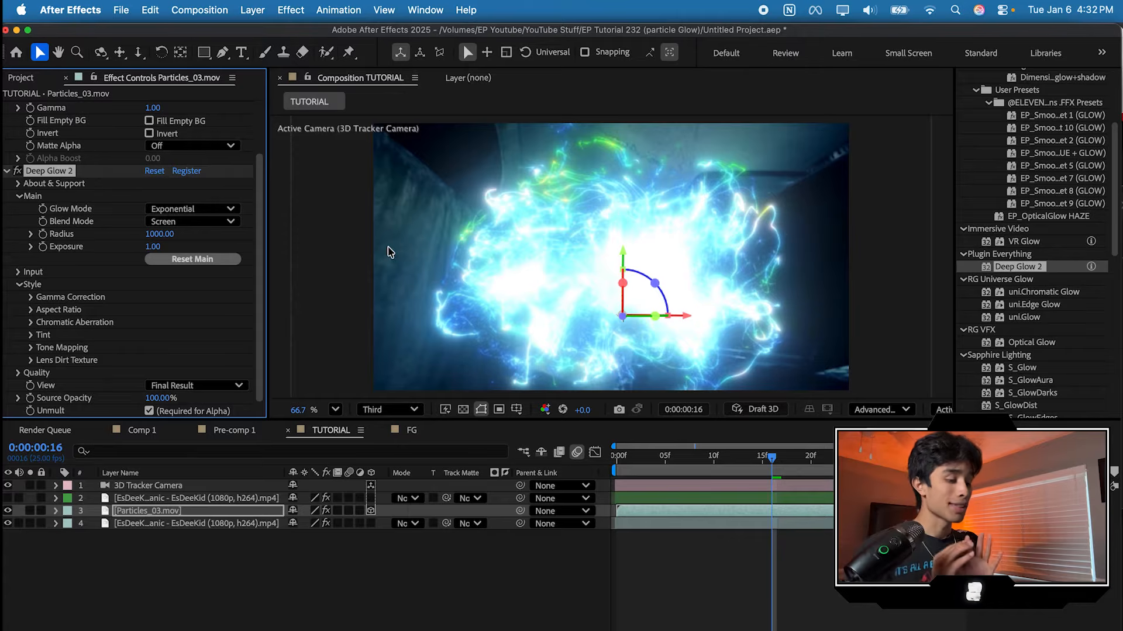
Step: Move VC Color Vibrance below Deep Glow 2 in the effect order and set the glow's exposure to 0.59
scroll(90, 251, "up", 2)
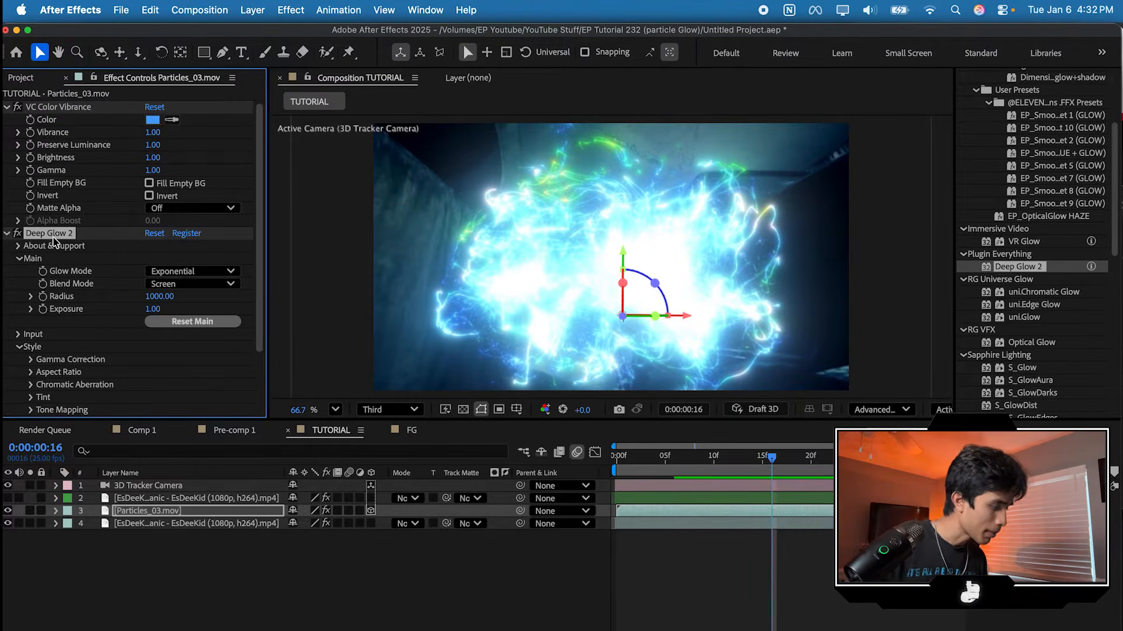
left_click_drag(53, 106, 54, 239)
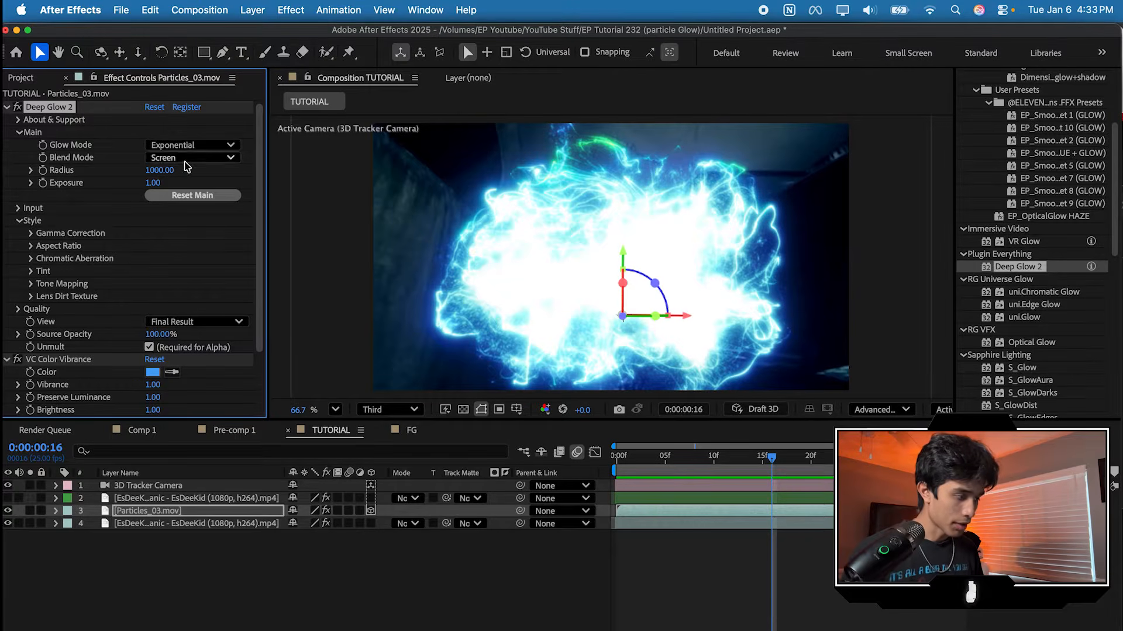
left_click_drag(151, 185, 5, 328)
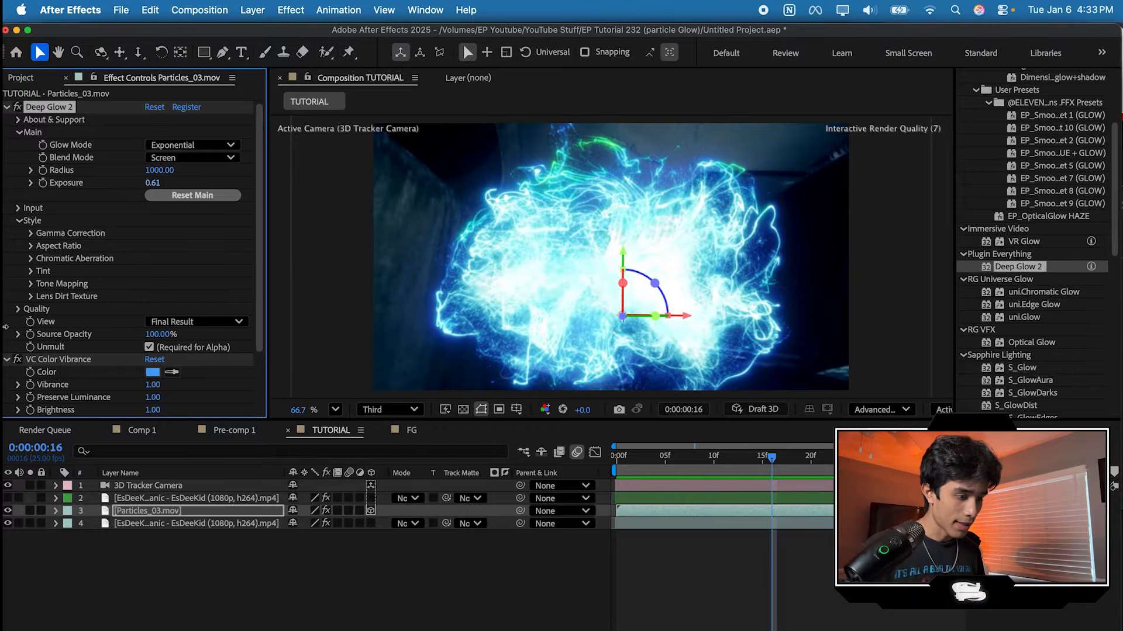
left_click_drag(154, 186, 140, 187)
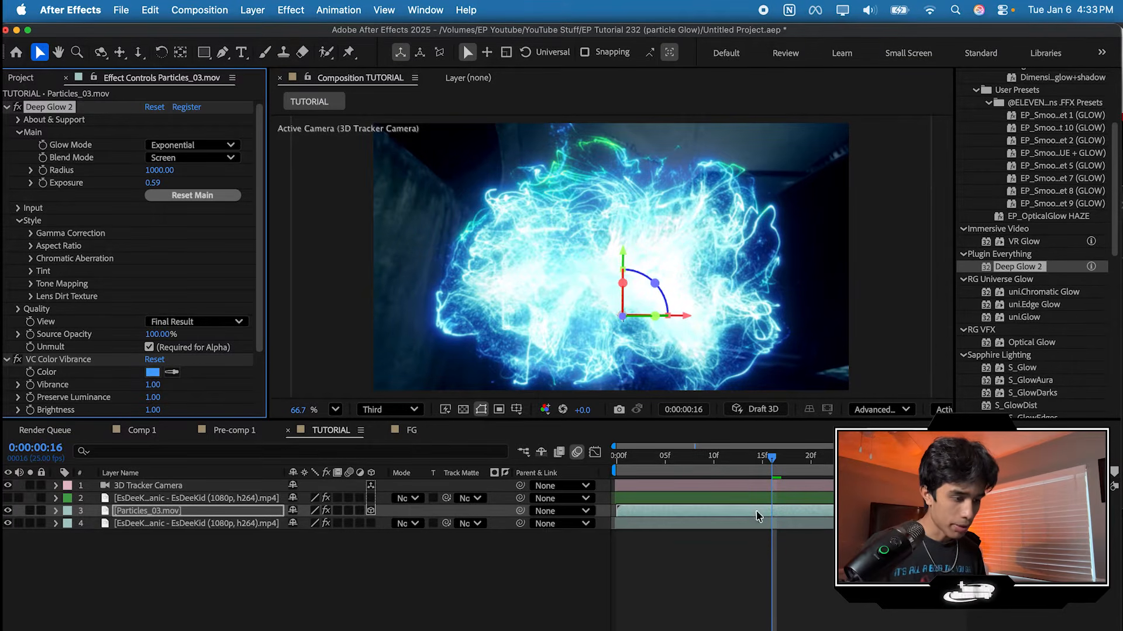
Step: Show the cut-out performer layer again, then preview the composite and inspect the performer's edges against the glowing particles
left_click(739, 558)
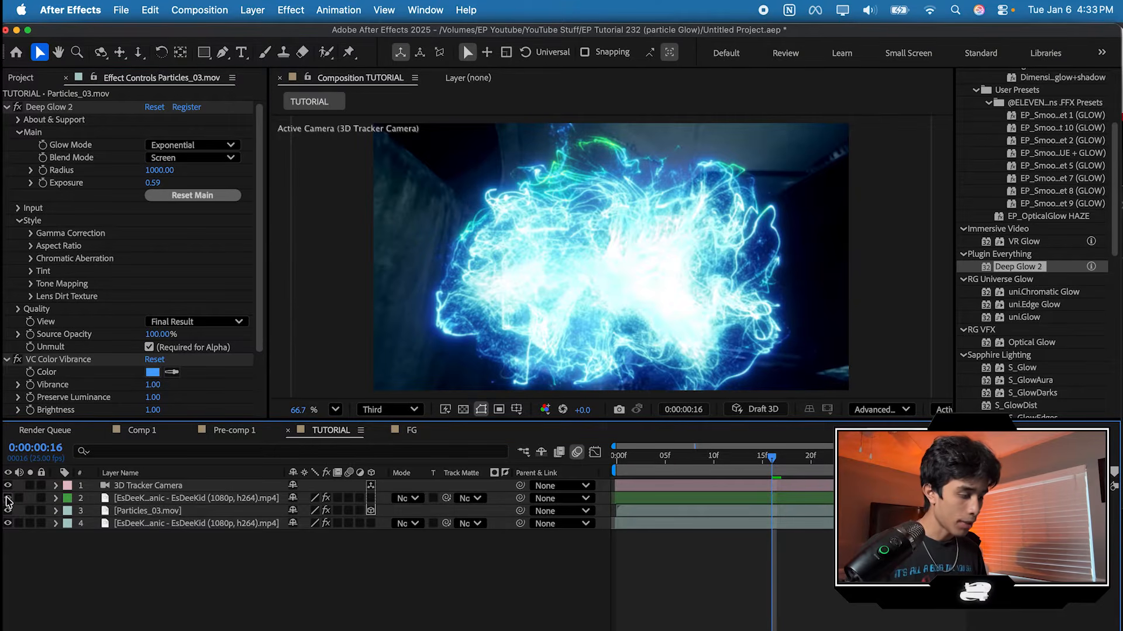
left_click(8, 498)
key("space")
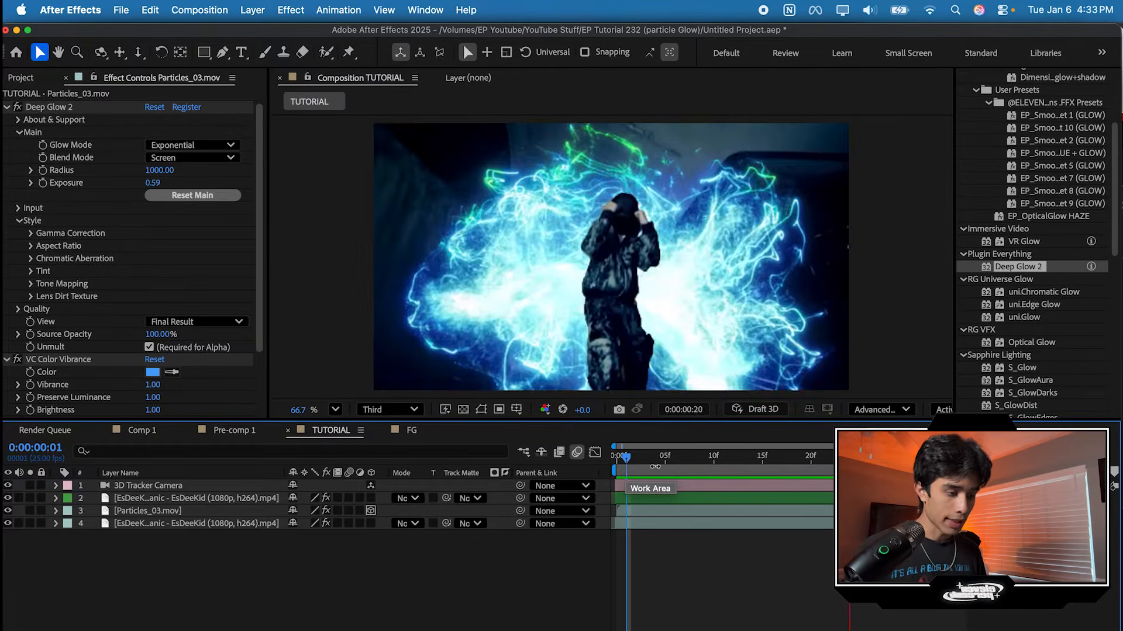
key("space")
left_click_drag(879, 459, 831, 465)
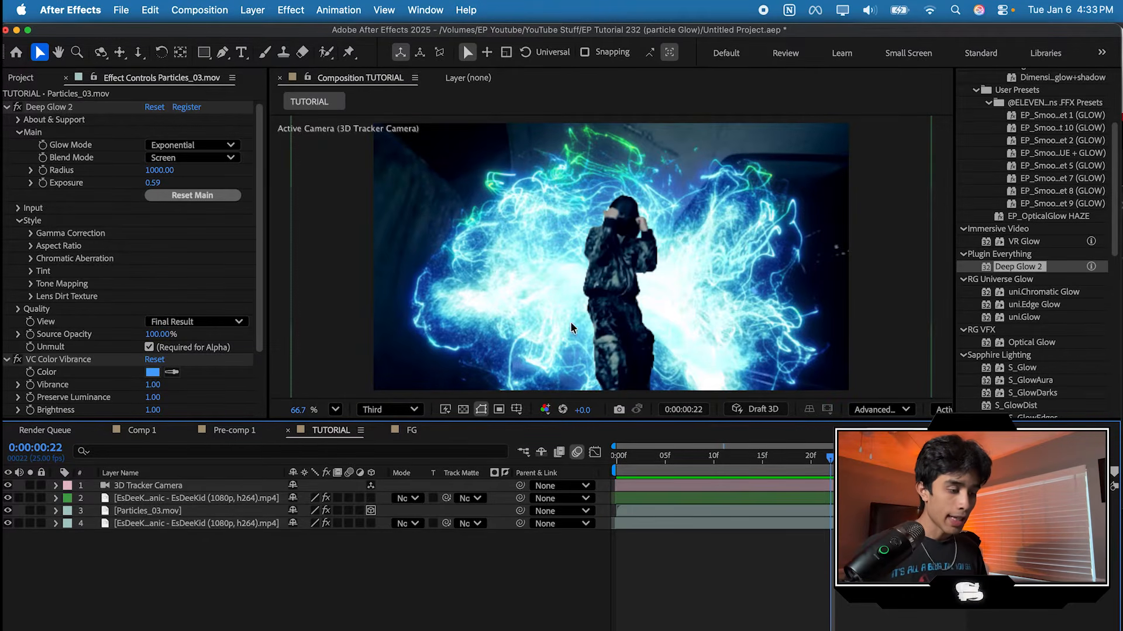
scroll(612, 269, "up", 5)
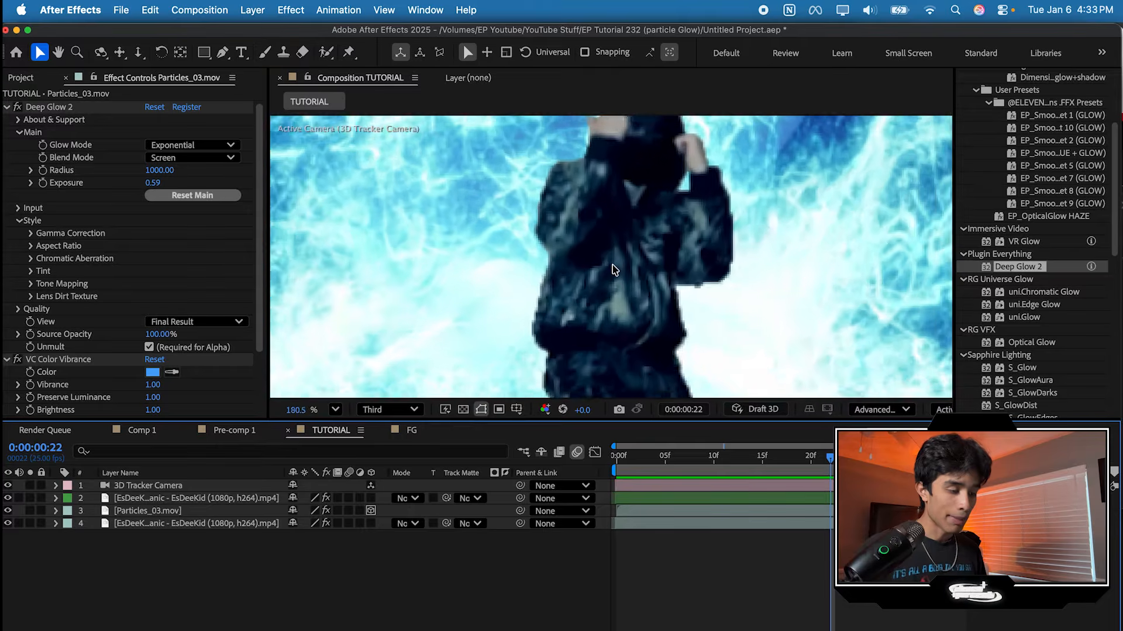
scroll(612, 269, "down", 1)
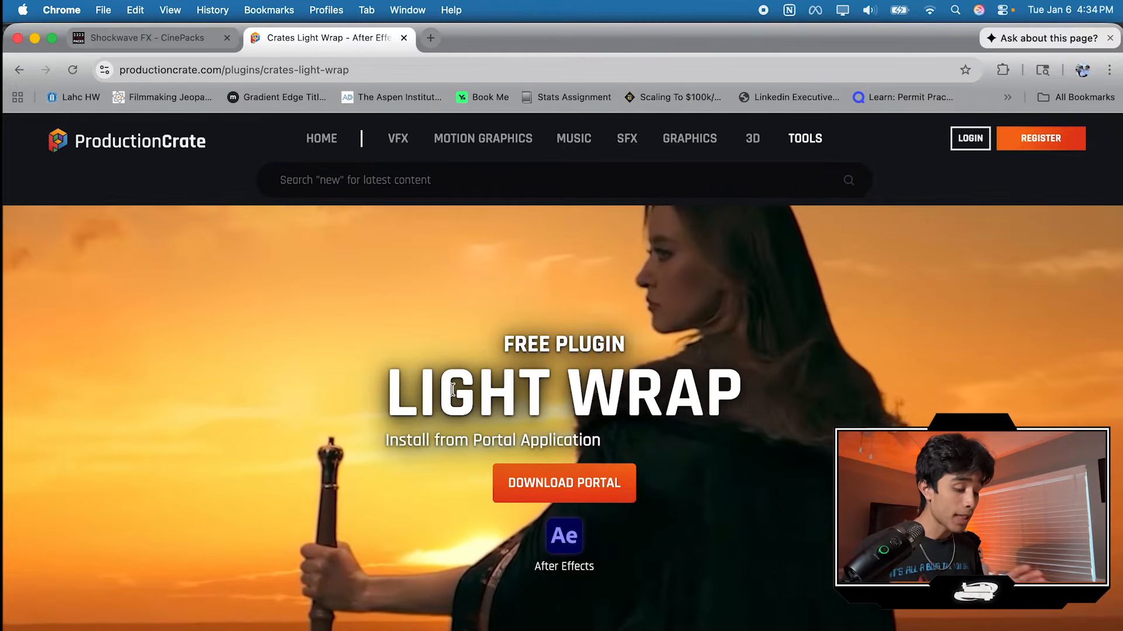
Step: Switch to Chrome and look through ProductionCrate's page for the free Crates Light Wrap plugin
scroll(452, 388, "down", 3)
scroll(452, 389, "down", 3)
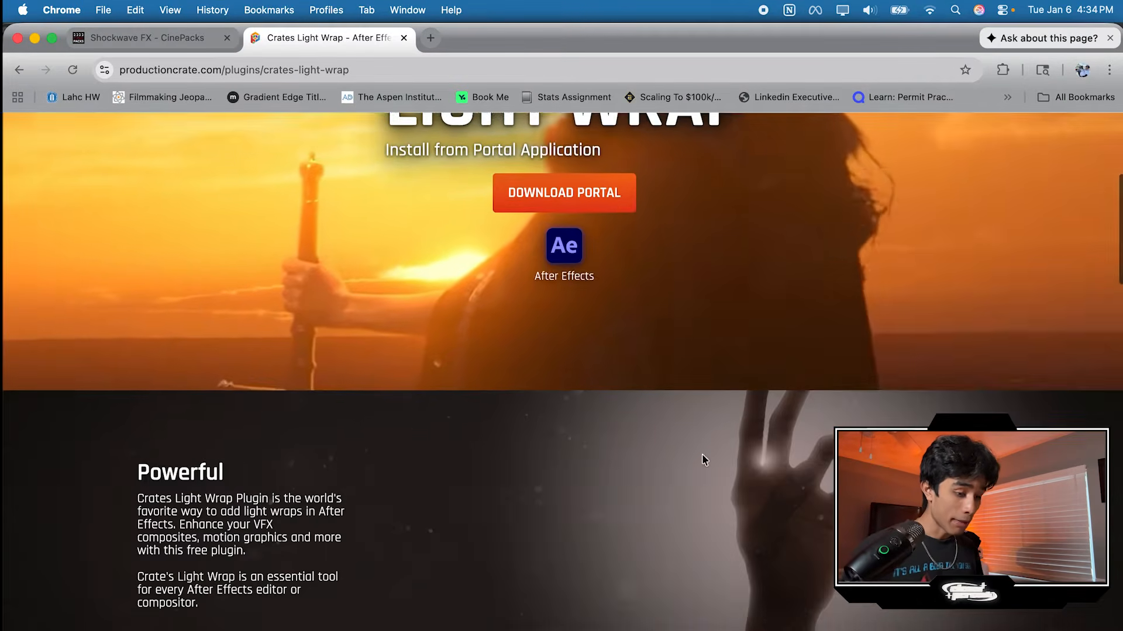
scroll(702, 454, "down", 5)
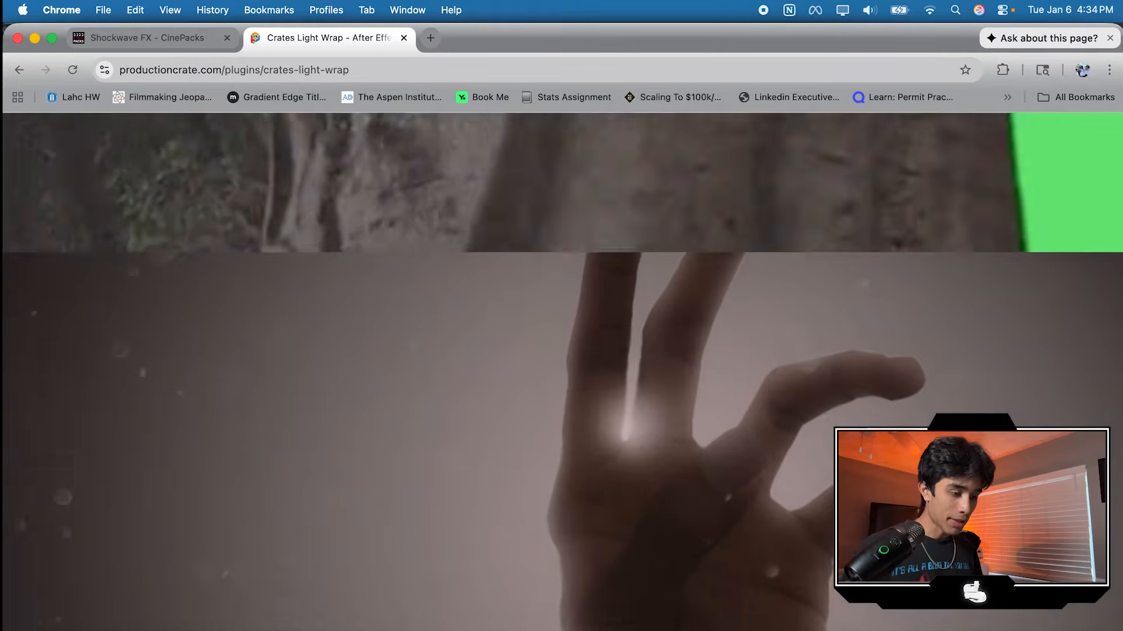
scroll(389, 390, "up", 3)
scroll(389, 390, "down", 3)
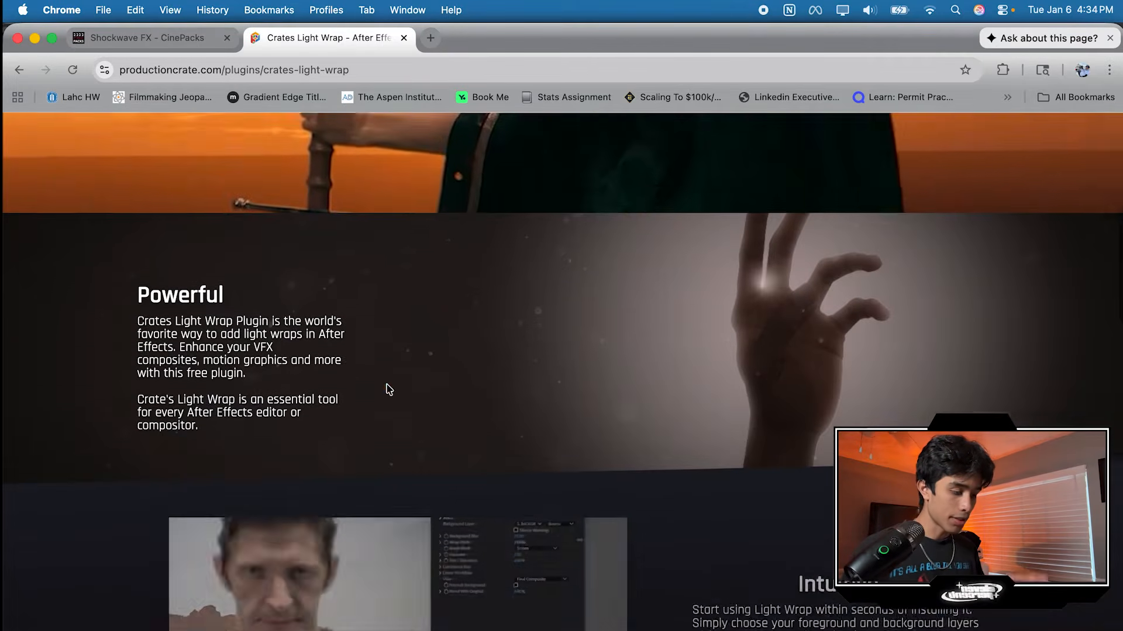
scroll(351, 556, "up", 5)
scroll(351, 556, "down", 3)
scroll(351, 557, "up", 1)
scroll(351, 557, "down", 5)
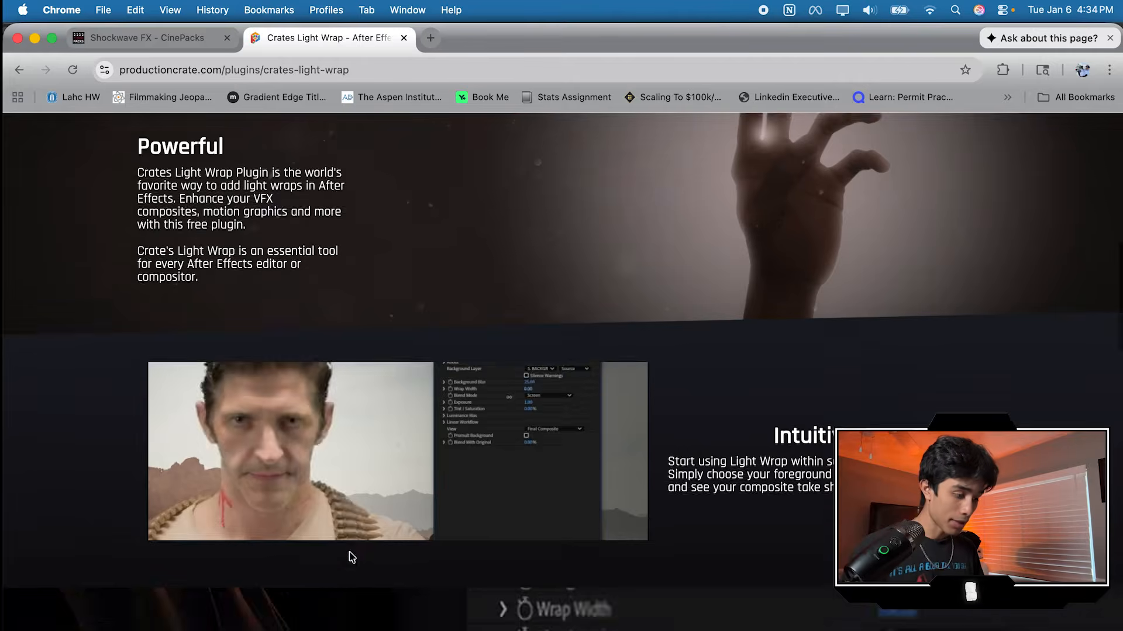
Step: Switch back to After Effects and search the effects for "crate" to locate Crate's Light Wrap
scroll(351, 556, "up", 4)
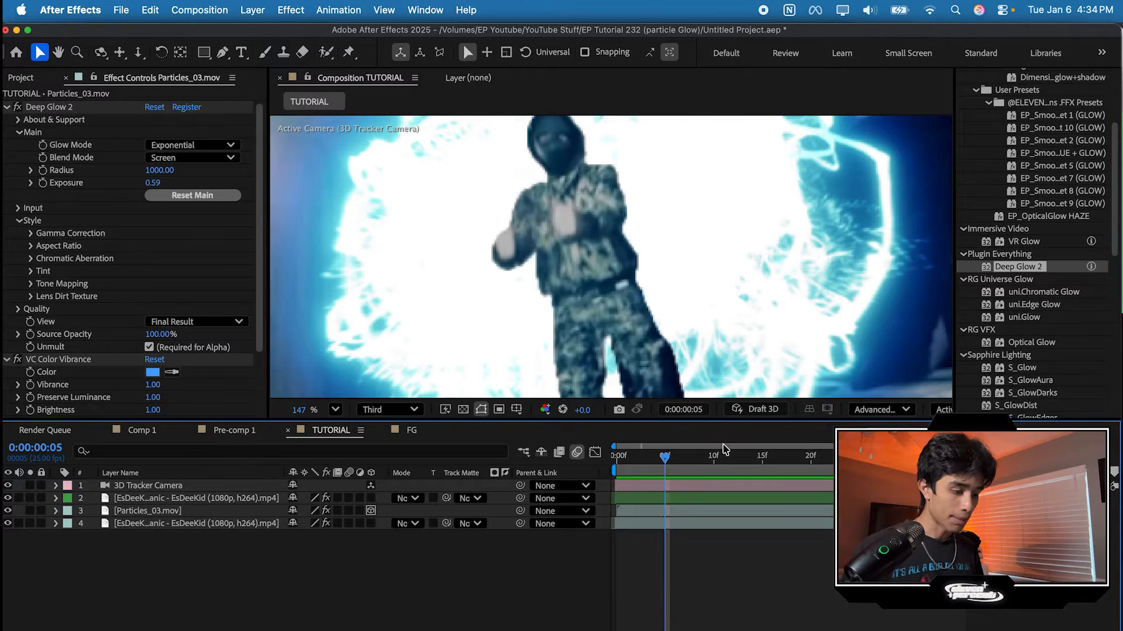
left_click(659, 497)
left_click(1003, 151)
type("c")
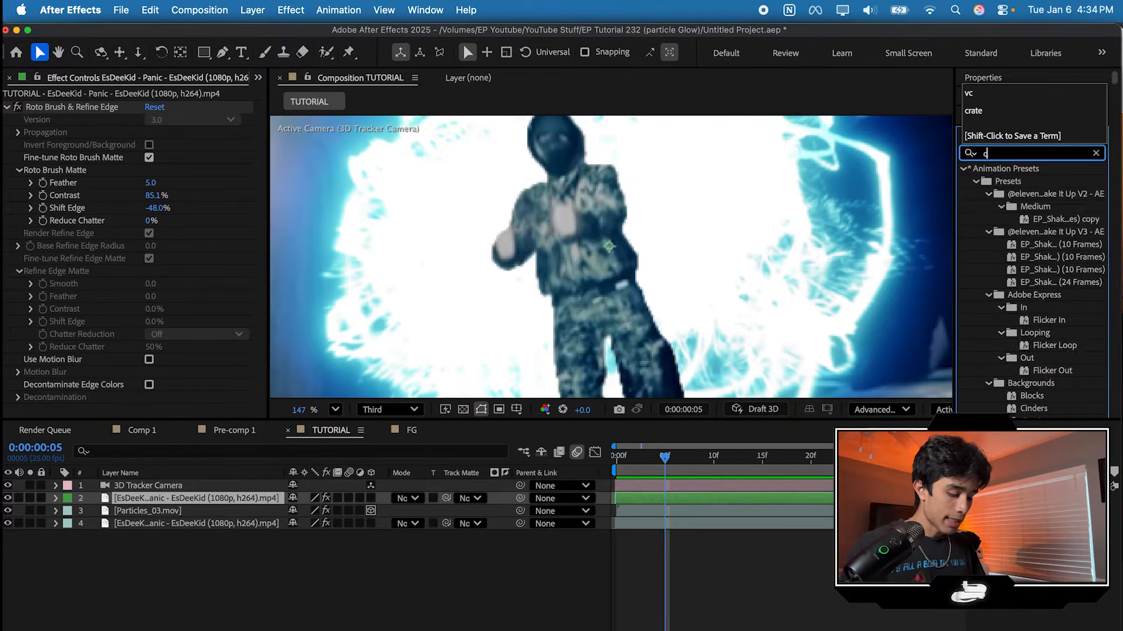
type("rate")
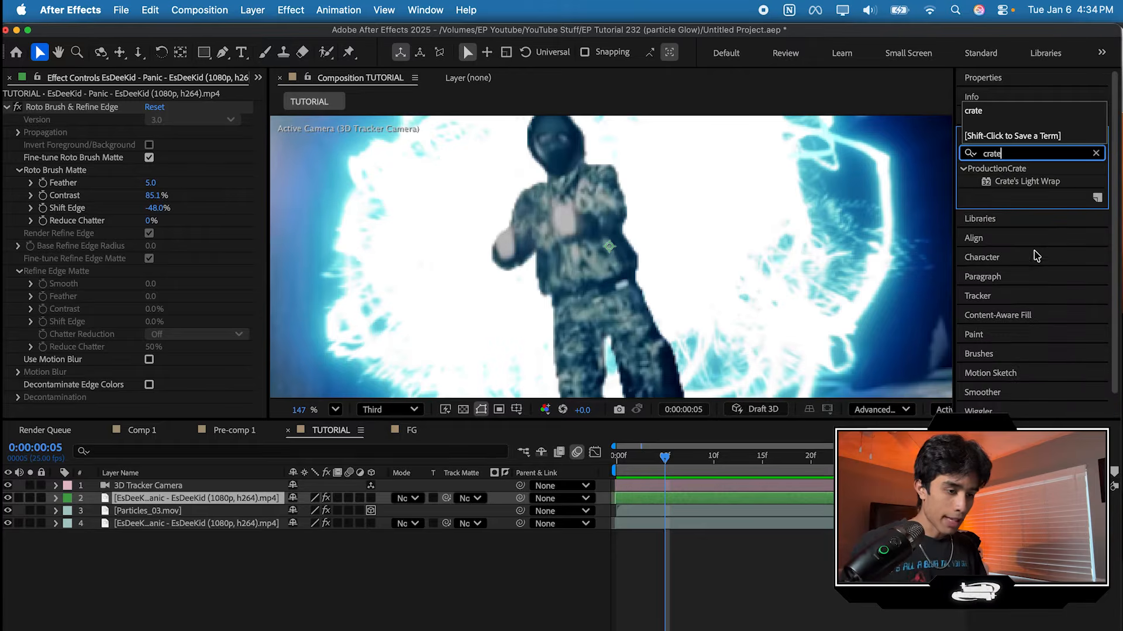
left_click(1030, 183)
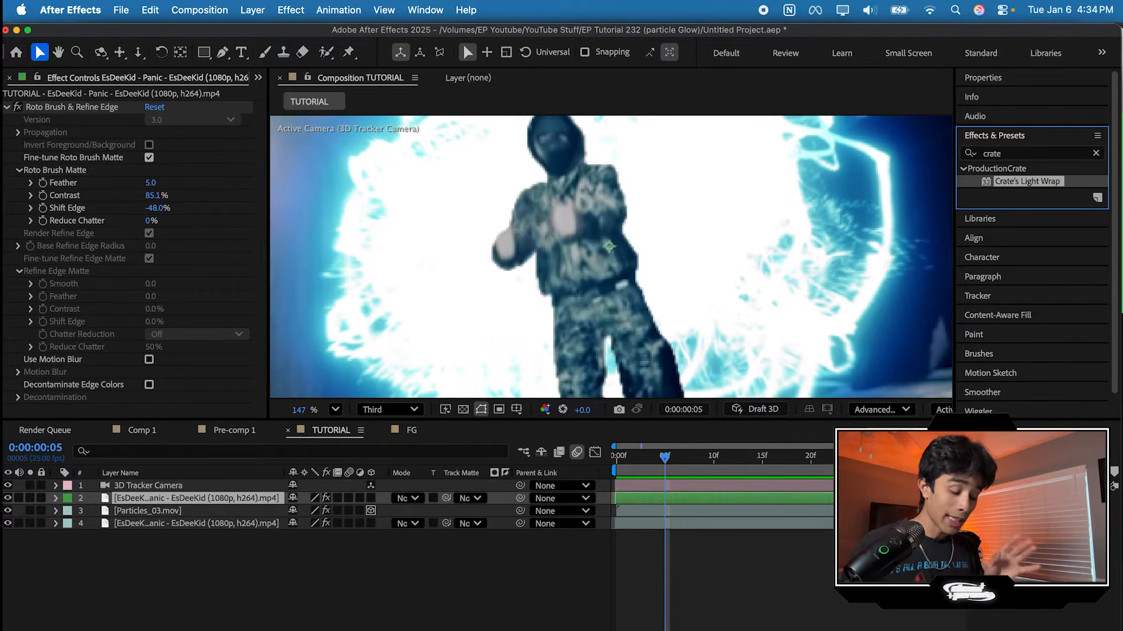
left_click(947, 561)
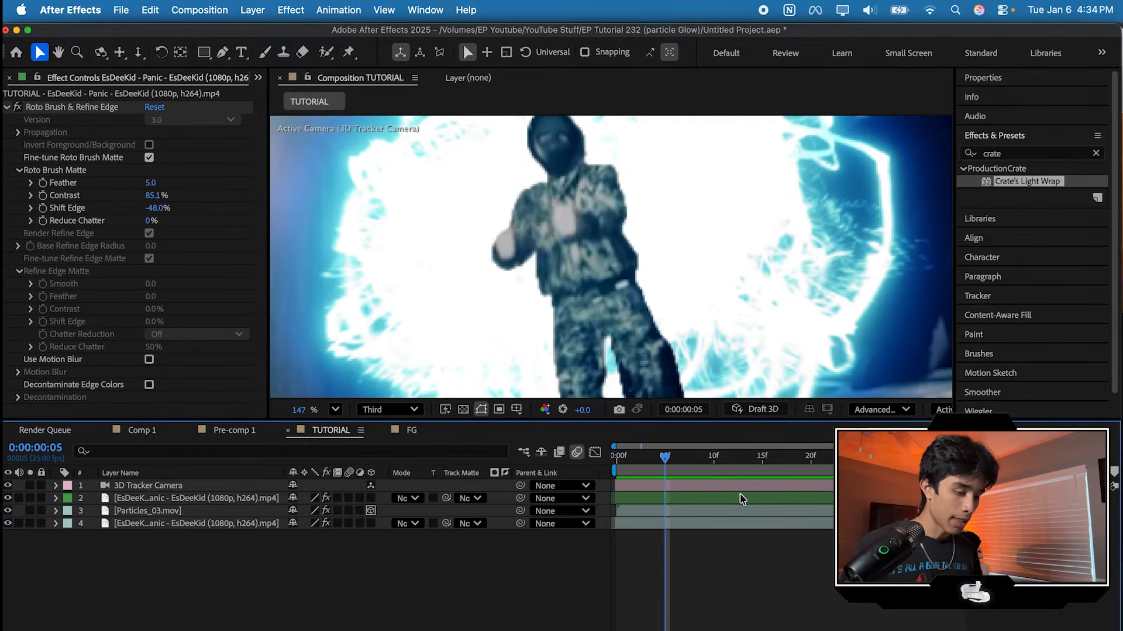
Step: Pre-compose the 3D Tracker Camera, Particles_03.mov and the background video layer together as BG, moving all attributes into the new composition
left_click(741, 498)
left_click(737, 512)
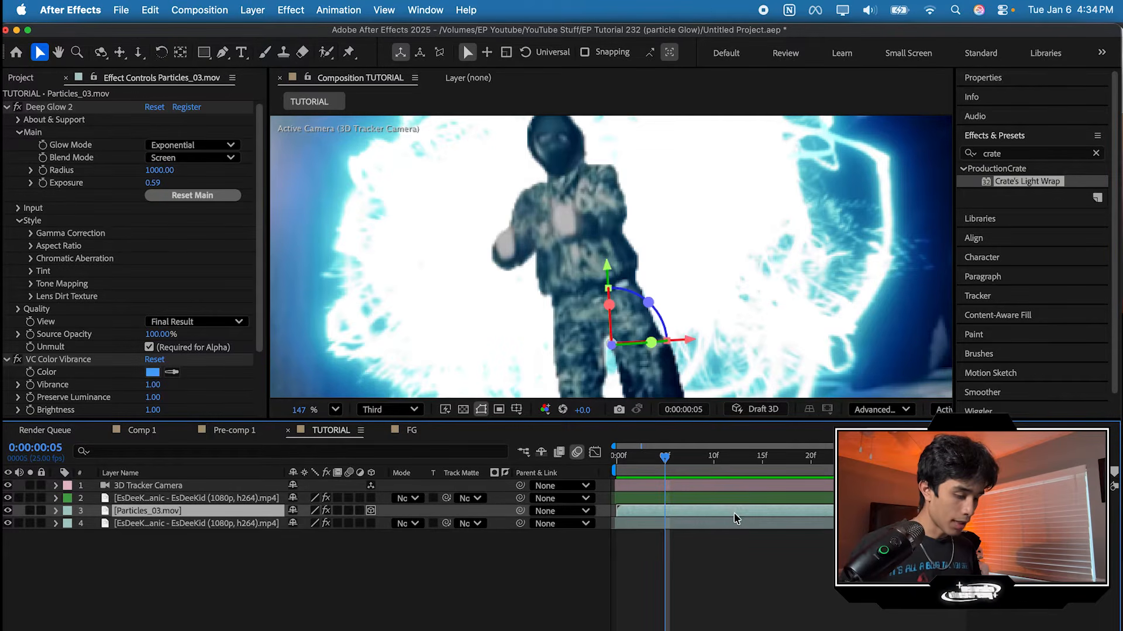
left_click(735, 522, "shift")
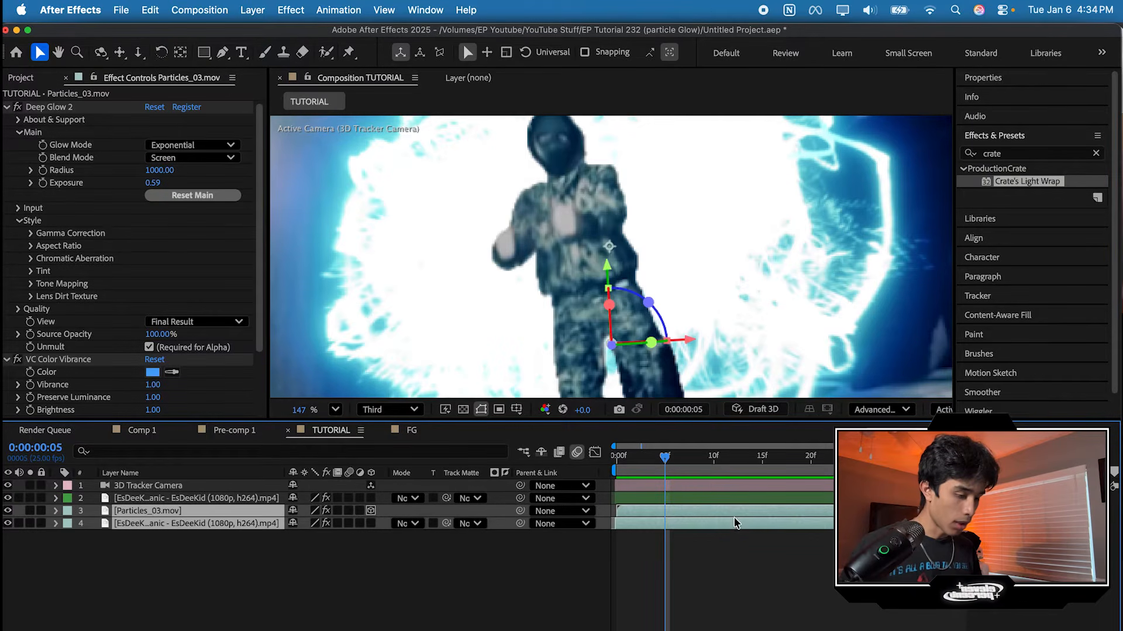
left_click(708, 490, "shift")
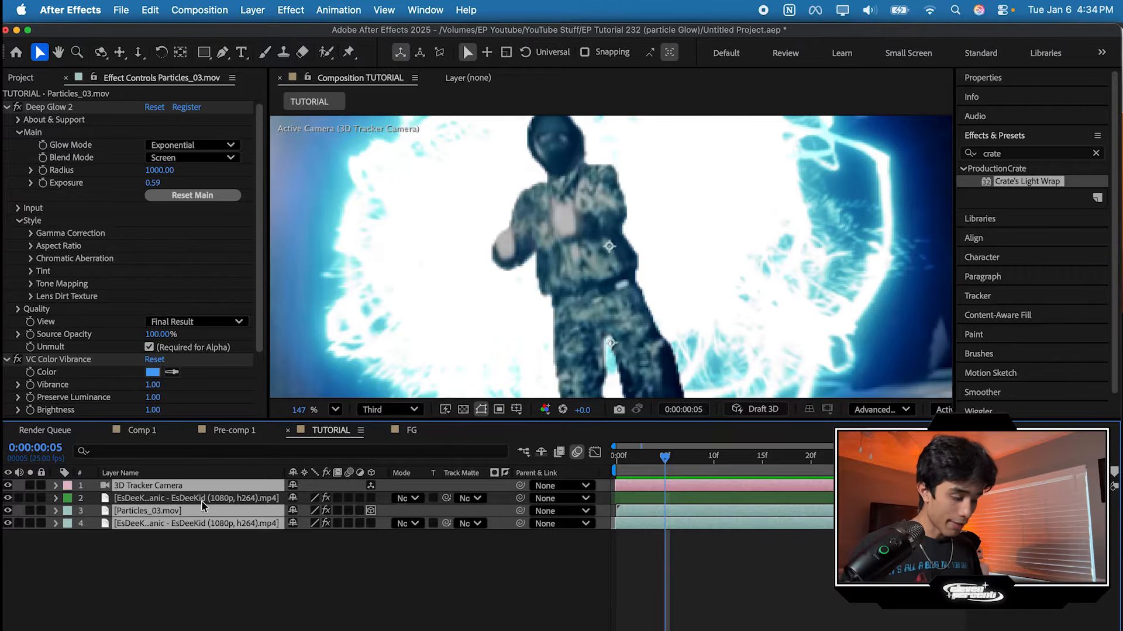
right_click(226, 496)
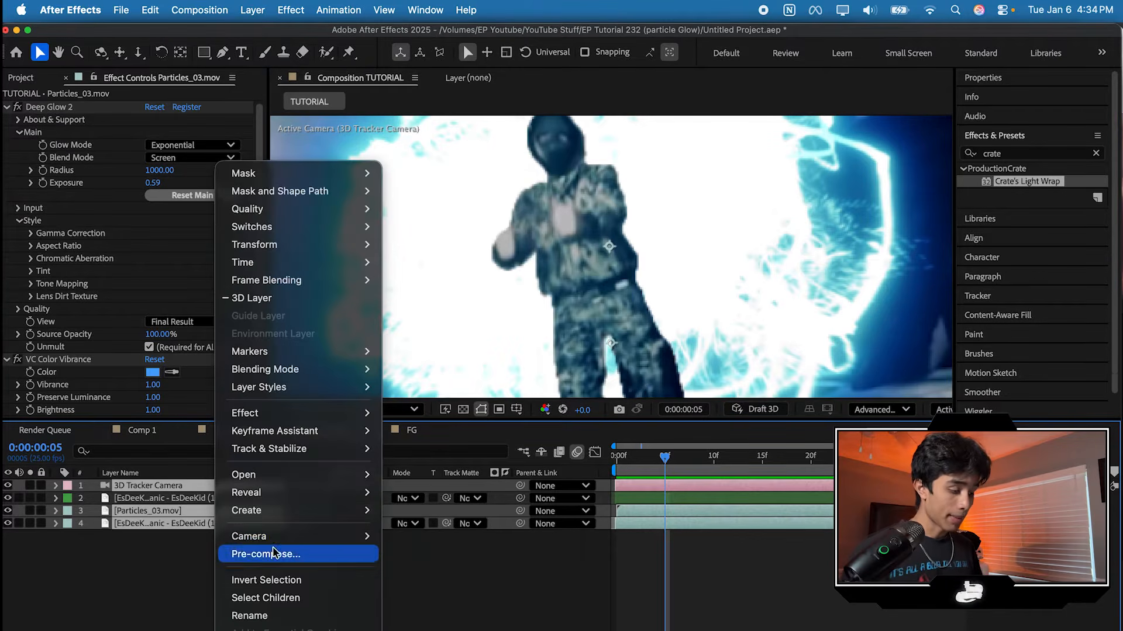
left_click(252, 555)
left_click(431, 359)
left_click(584, 250)
key("super+a")
type("BG")
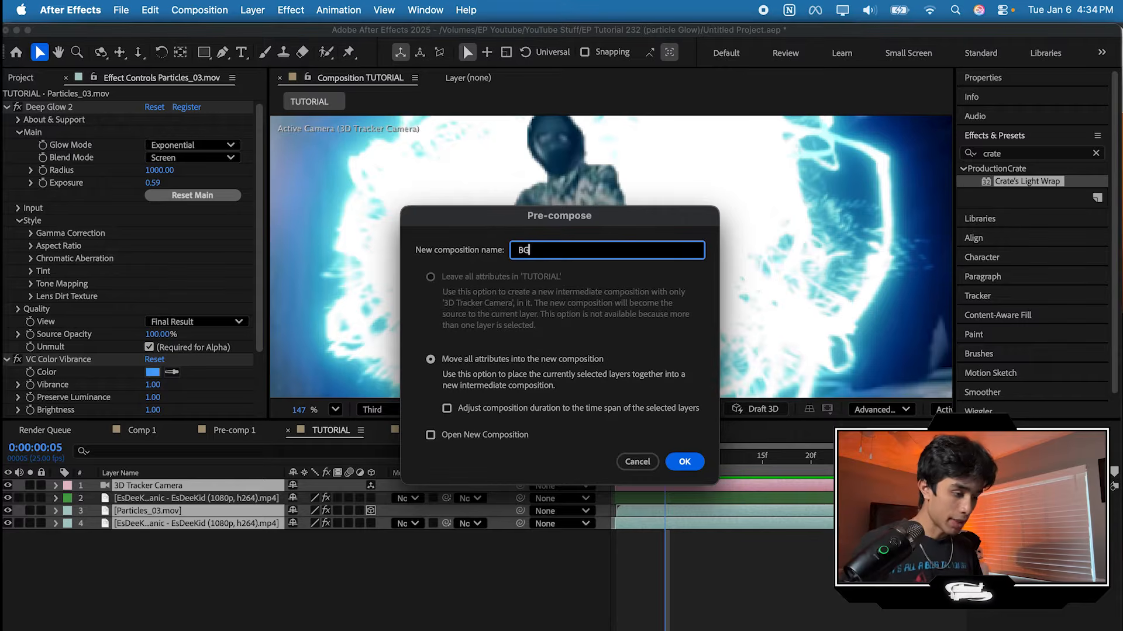
left_click(685, 463)
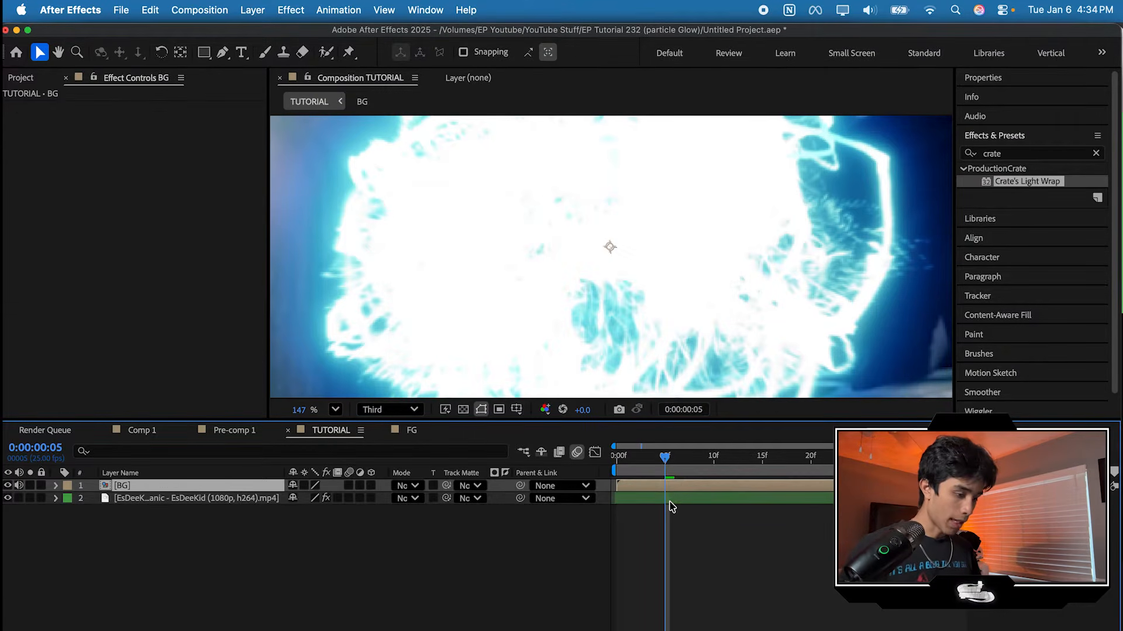
Step: Move the cut-out performer layer above BG and pre-compose it as FG with all attributes moved
left_click(670, 502)
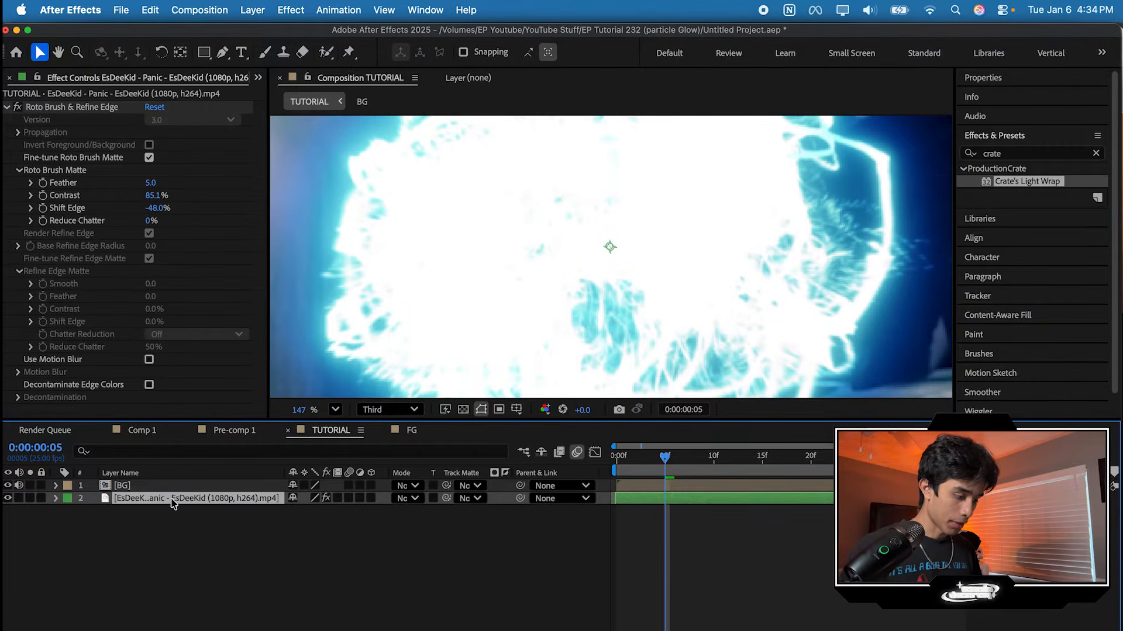
left_click_drag(174, 502, 174, 488)
right_click(241, 487)
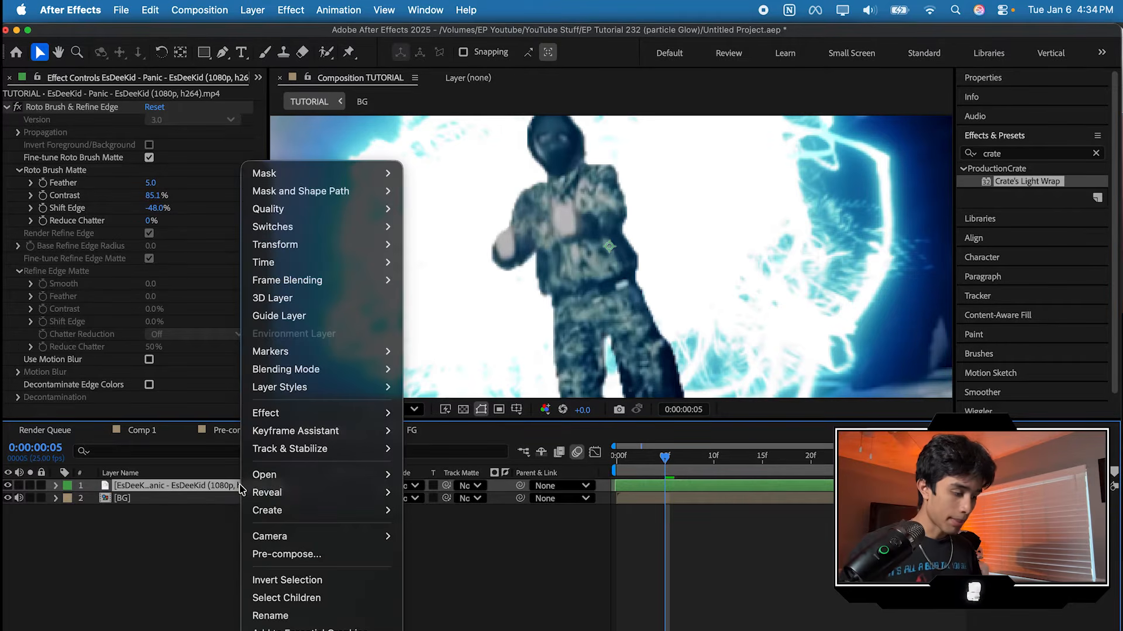
left_click(315, 555)
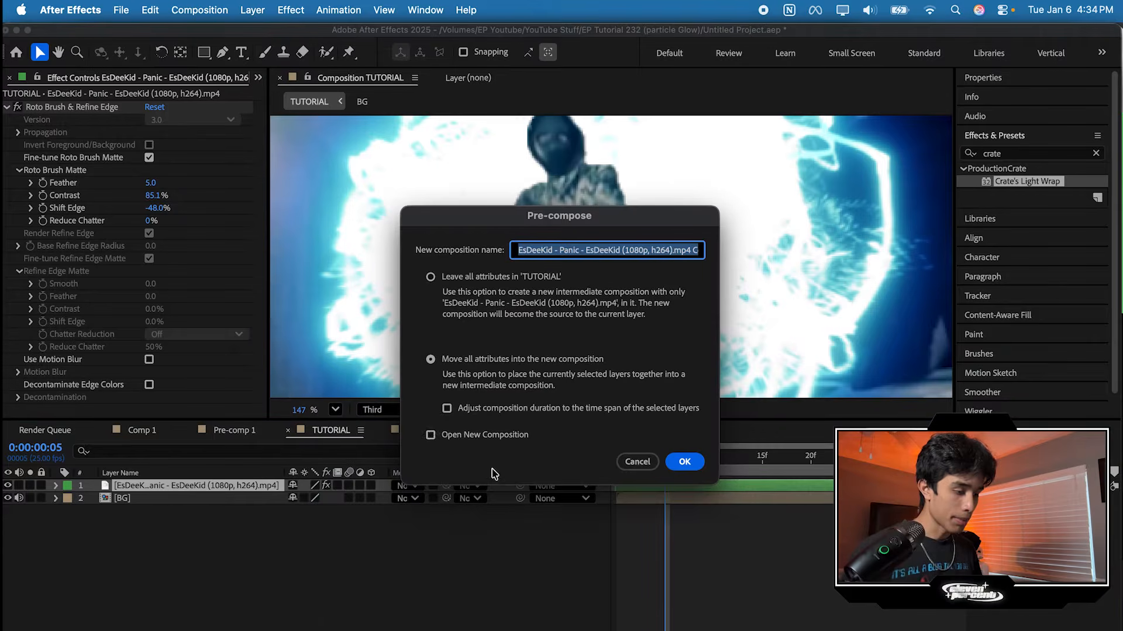
type("F")
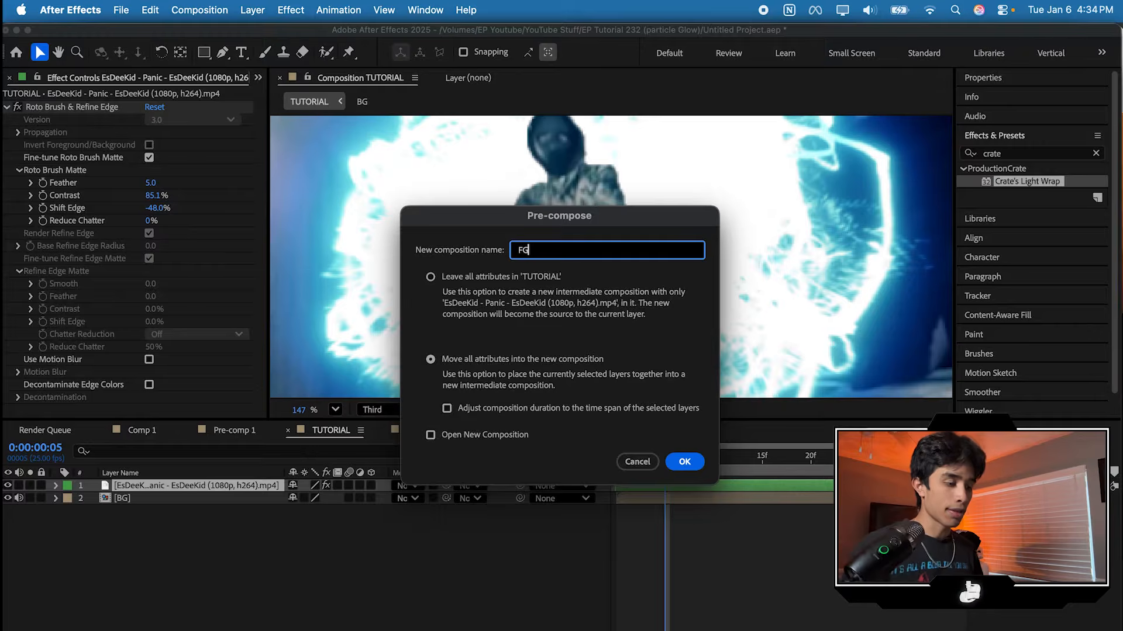
type("G")
key("Return")
Step: Apply Crate's Light Wrap to FG with BG as its background layer, and preview the result from the start
left_click_drag(1039, 183, 685, 490)
left_click(169, 133)
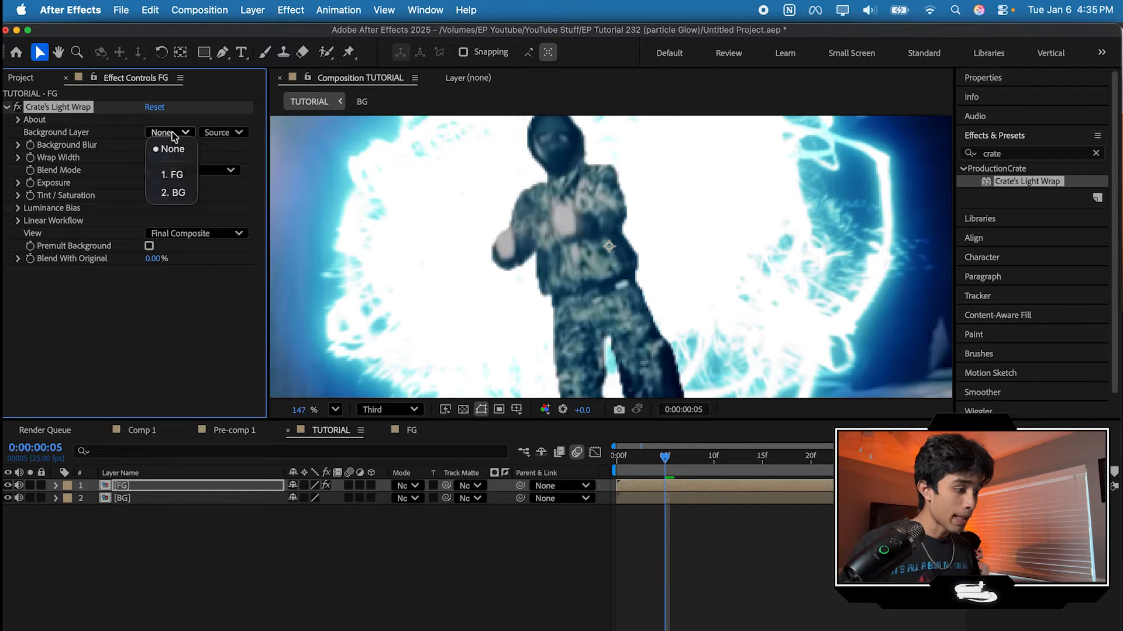
left_click(173, 193)
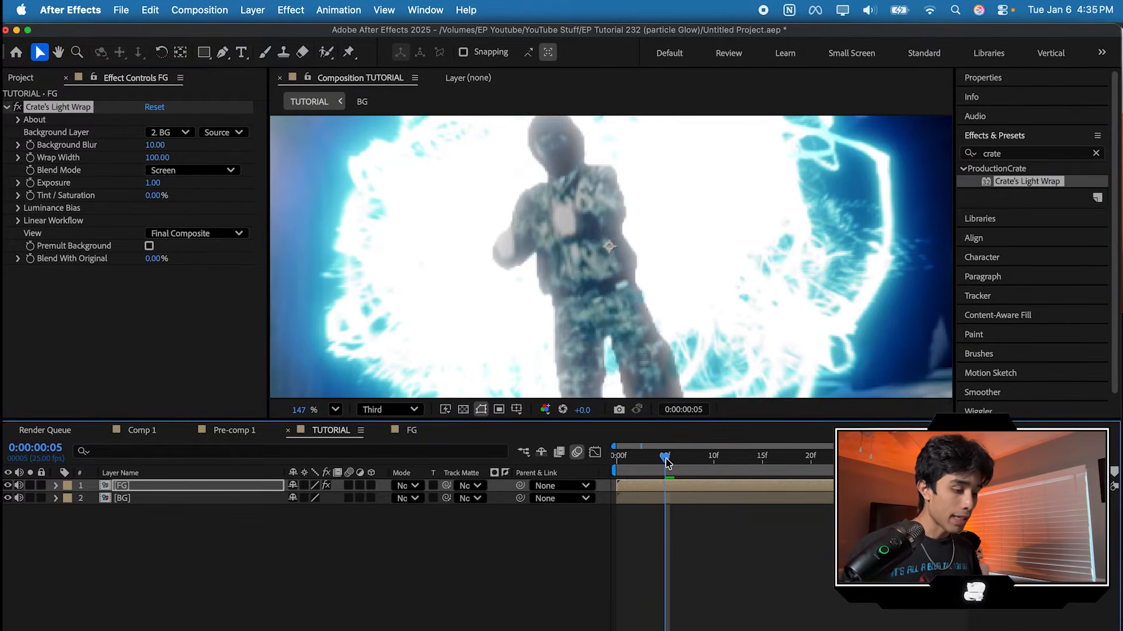
left_click_drag(668, 463, 619, 461)
key("space")
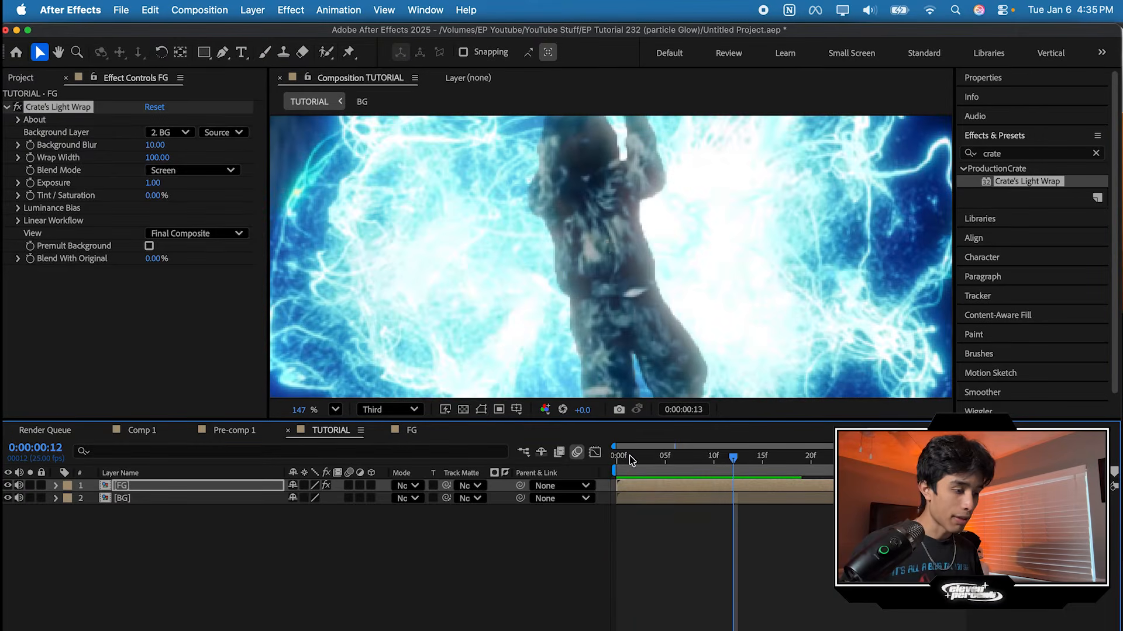
Step: View the composition at full resolution and set the light wrap's background blur to 13, wrap width to 62 and exposure to 1.15
left_click(377, 410)
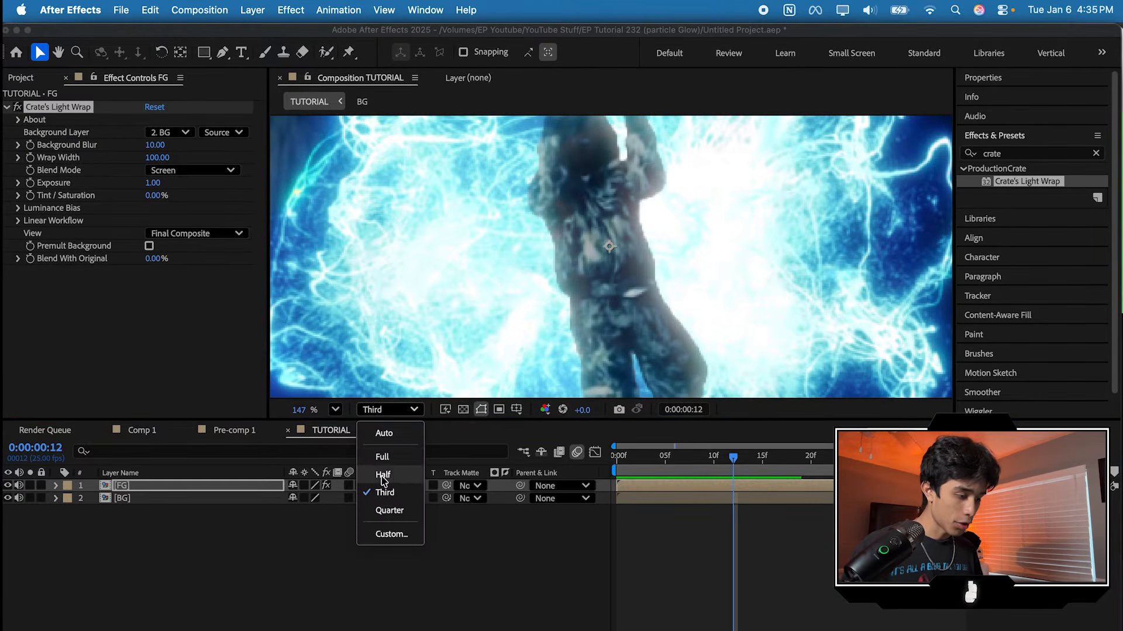
left_click(382, 456)
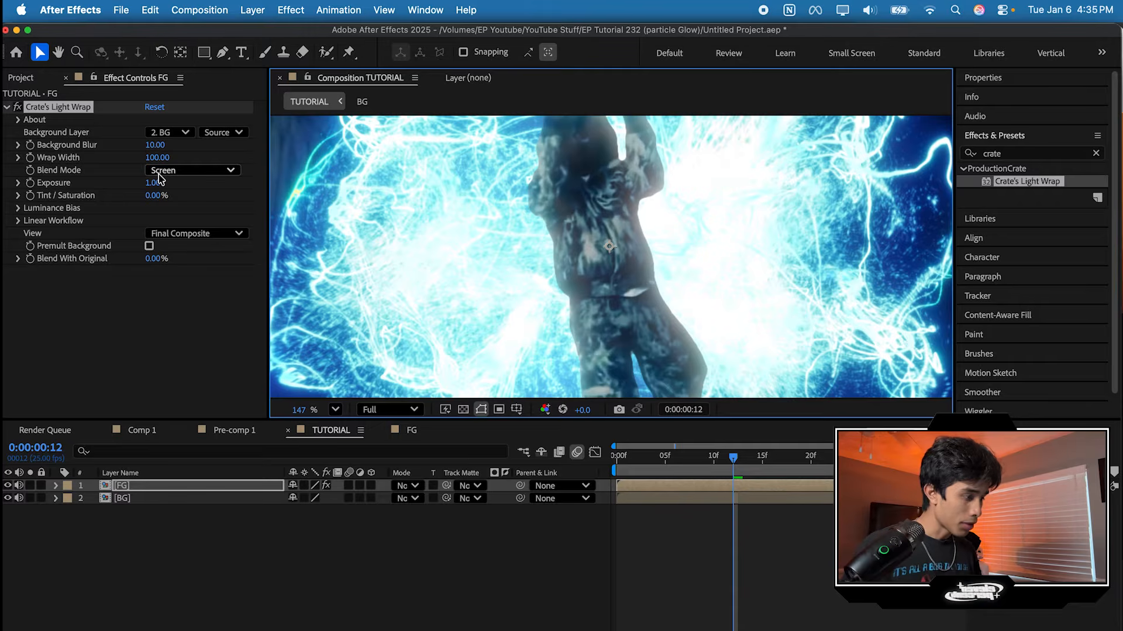
left_click_drag(161, 147, 144, 146)
left_click_drag(61, 156, 35, 156)
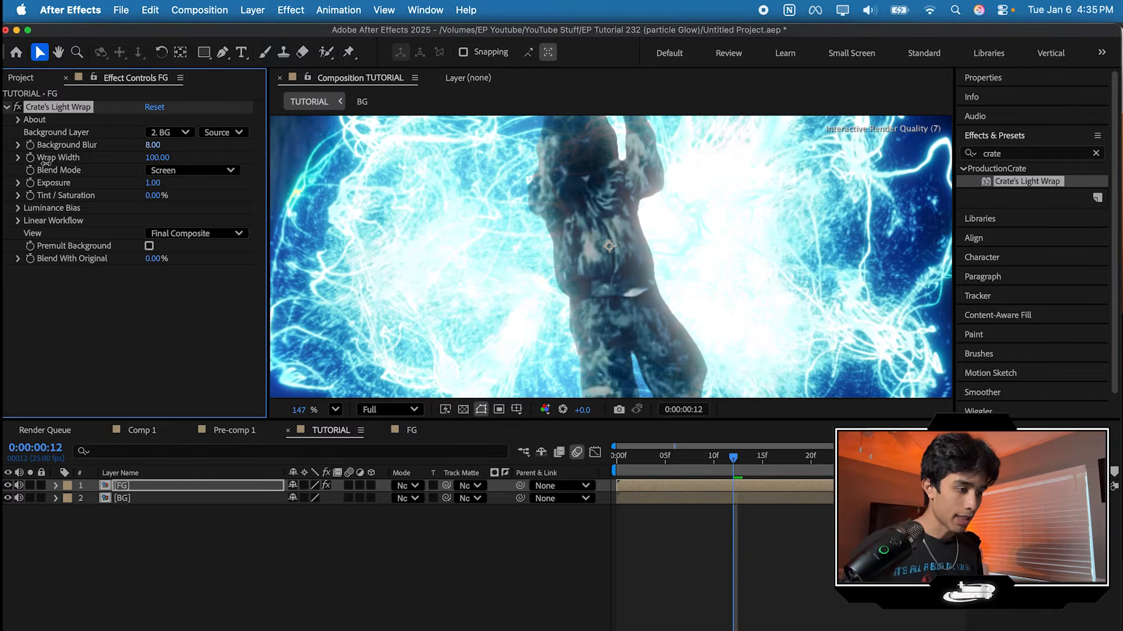
left_click_drag(30, 157, 42, 161)
left_click_drag(156, 158, 167, 181)
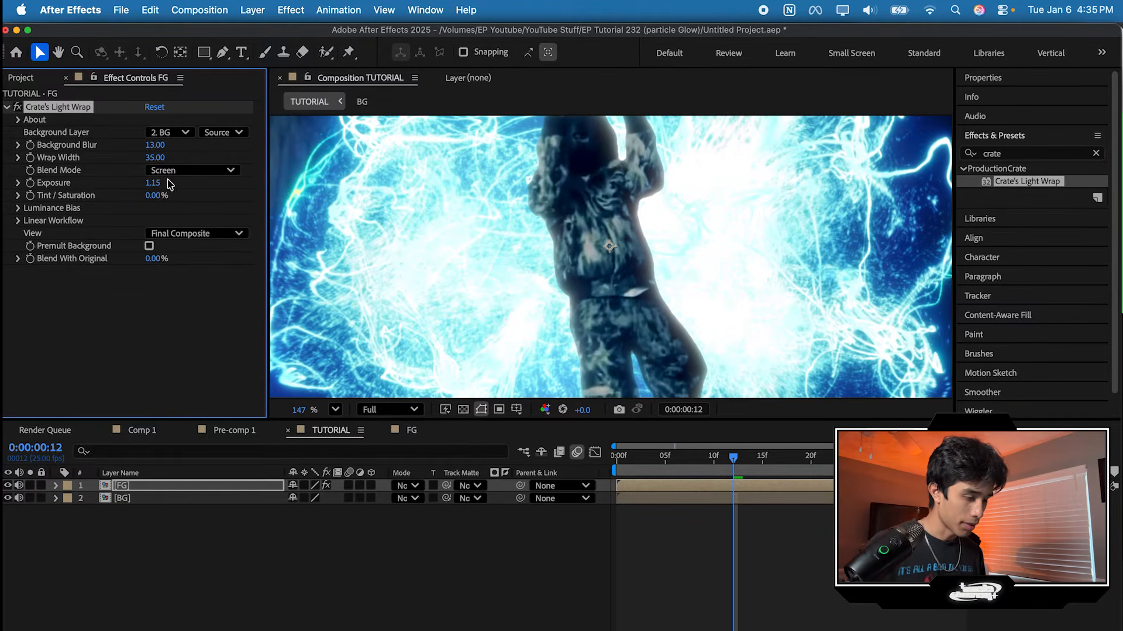
left_click(330, 410)
left_click(363, 310)
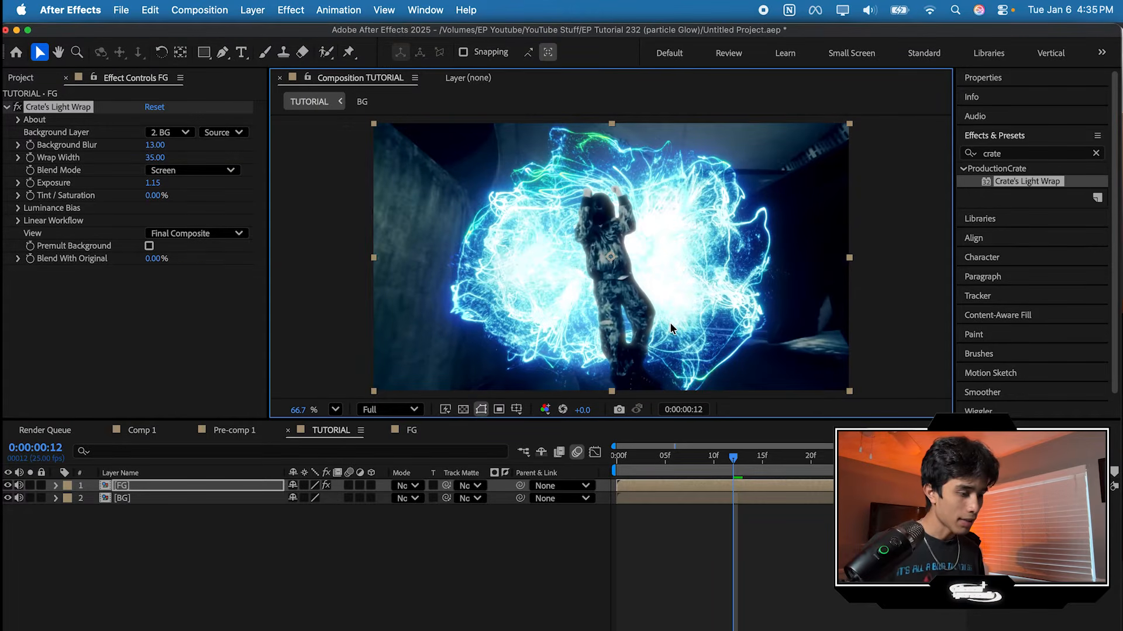
left_click_drag(158, 158, 240, 157)
left_click_drag(155, 158, 170, 161)
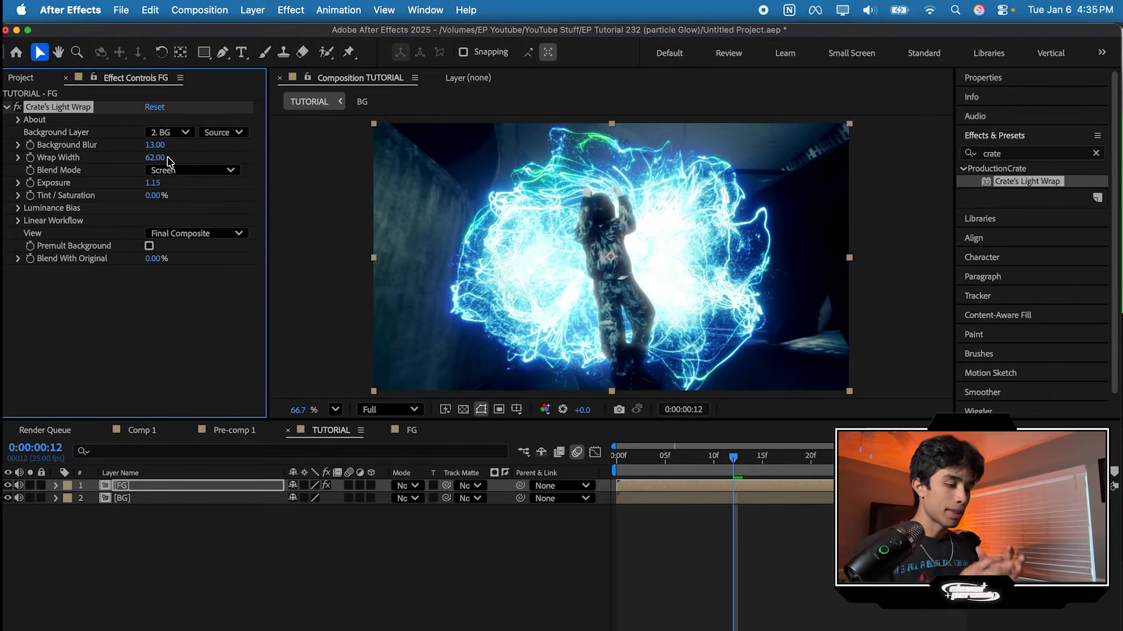
Step: Play the composite repeatedly from the start and check how the light wrap blends the performer into the glowing particles
left_click_drag(717, 456, 623, 470)
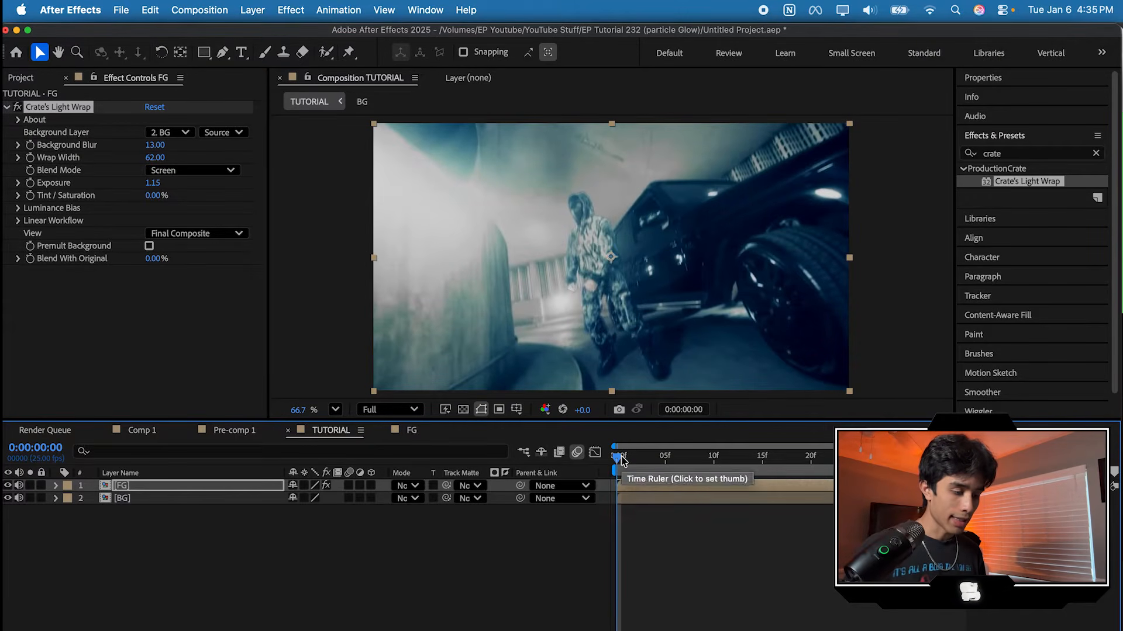
left_click(622, 460)
key("space")
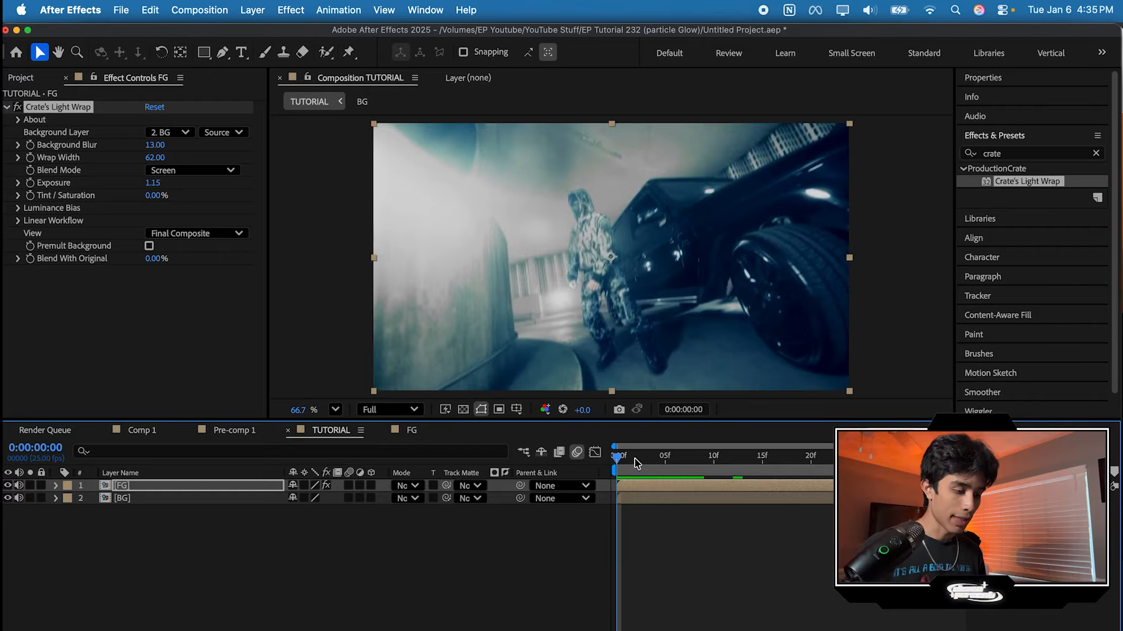
key("space")
key("space")
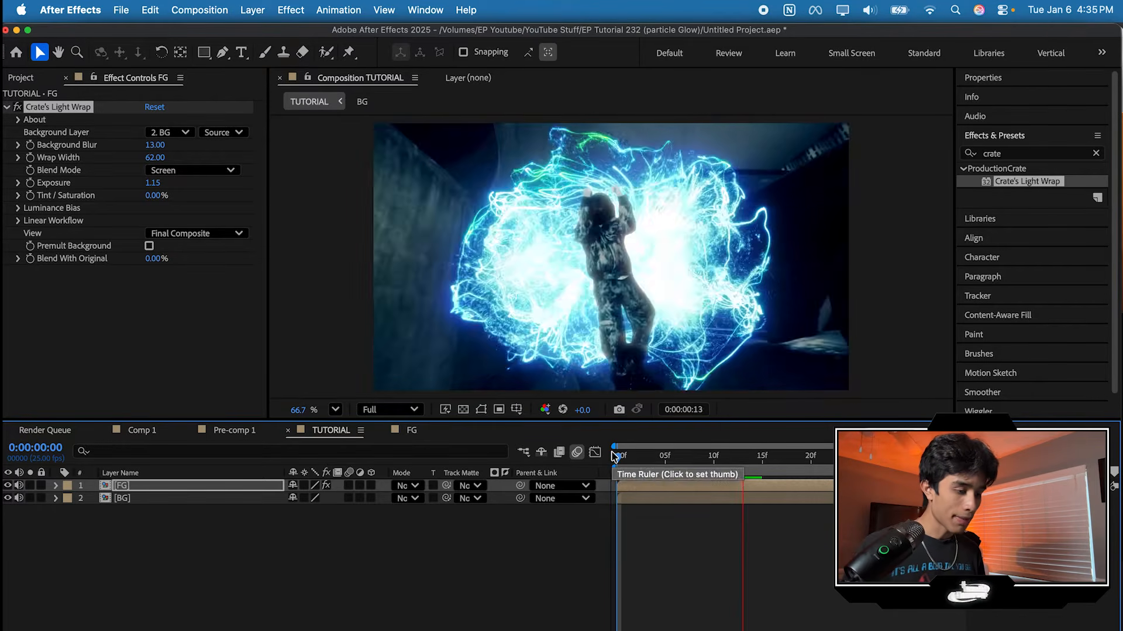
key("space")
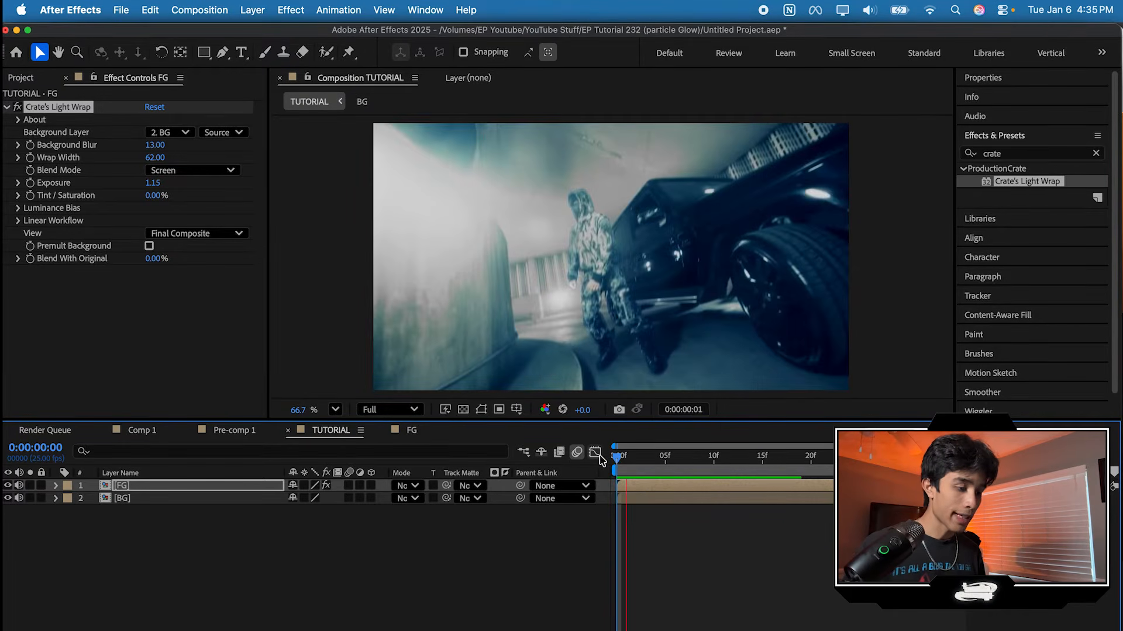
key("space")
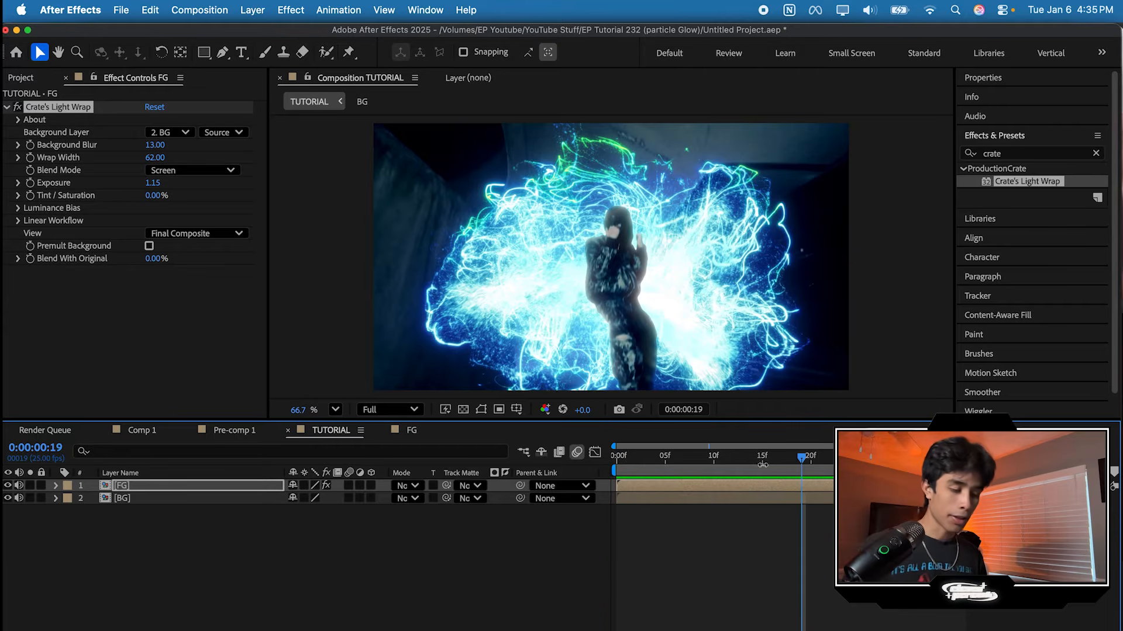
left_click(707, 461)
key("space")
left_click_drag(747, 461, 607, 462)
key("space")
left_click_drag(787, 462, 603, 458)
key("space")
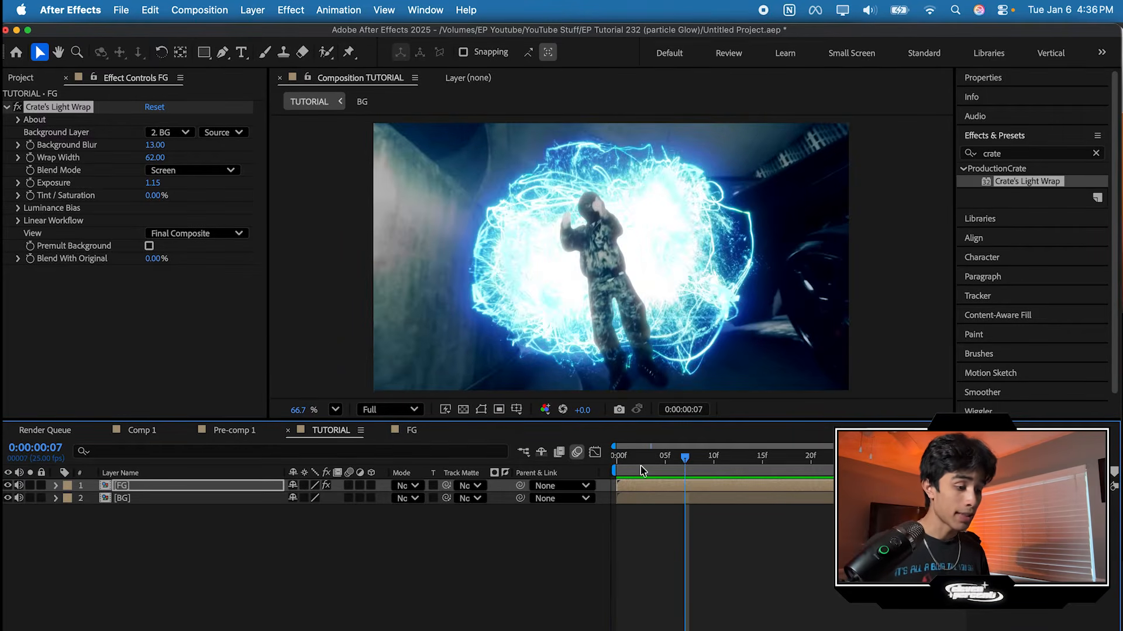
key("space")
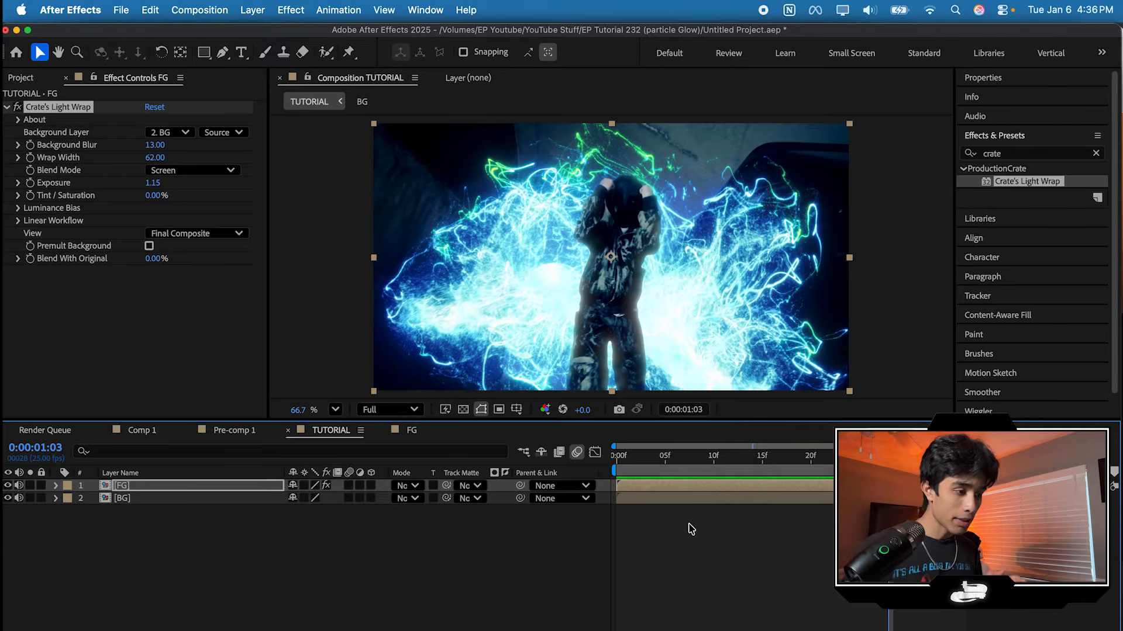
Step: Open the VFX Kit DEFAULT extension and go into its preset category containing the Bouncy Hit presets
left_click(426, 10)
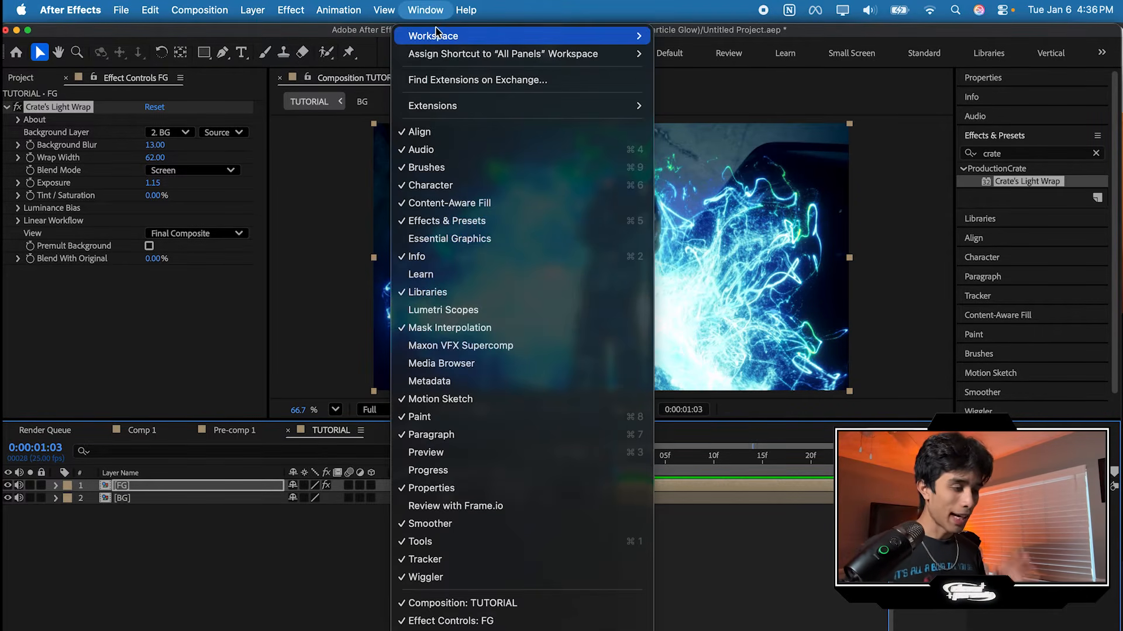
mouse_move(439, 32)
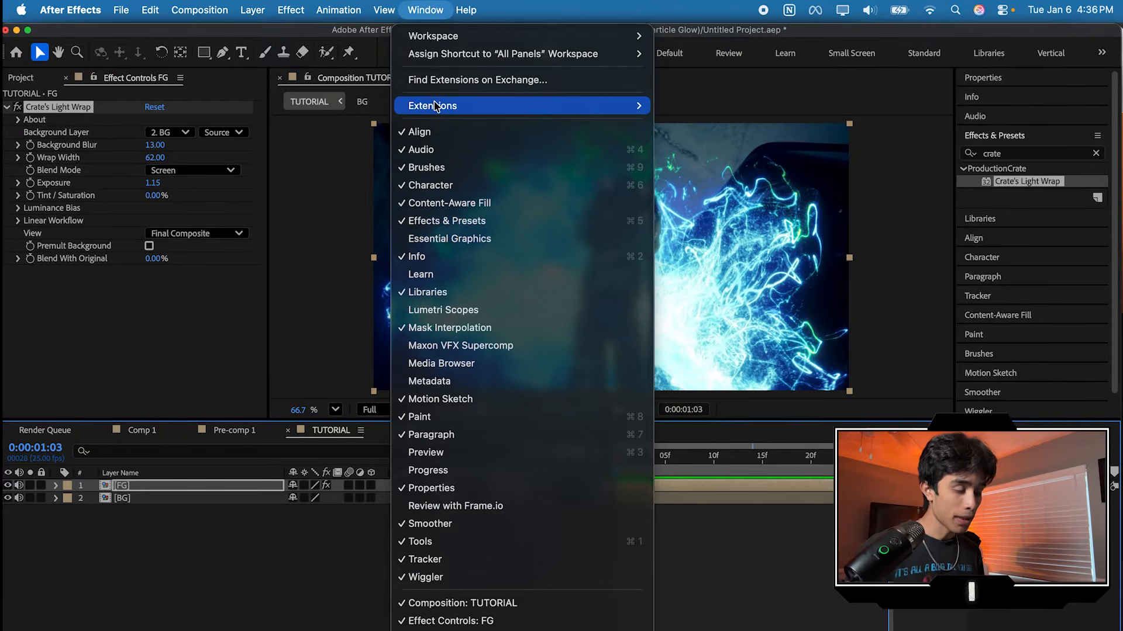
mouse_move(436, 106)
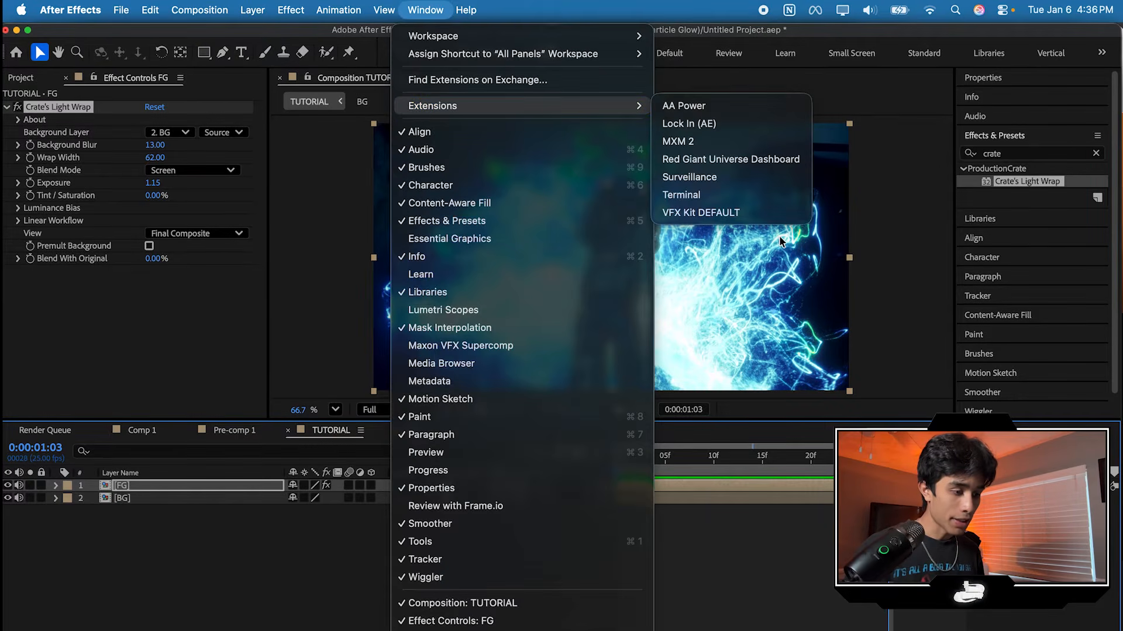
left_click(763, 215)
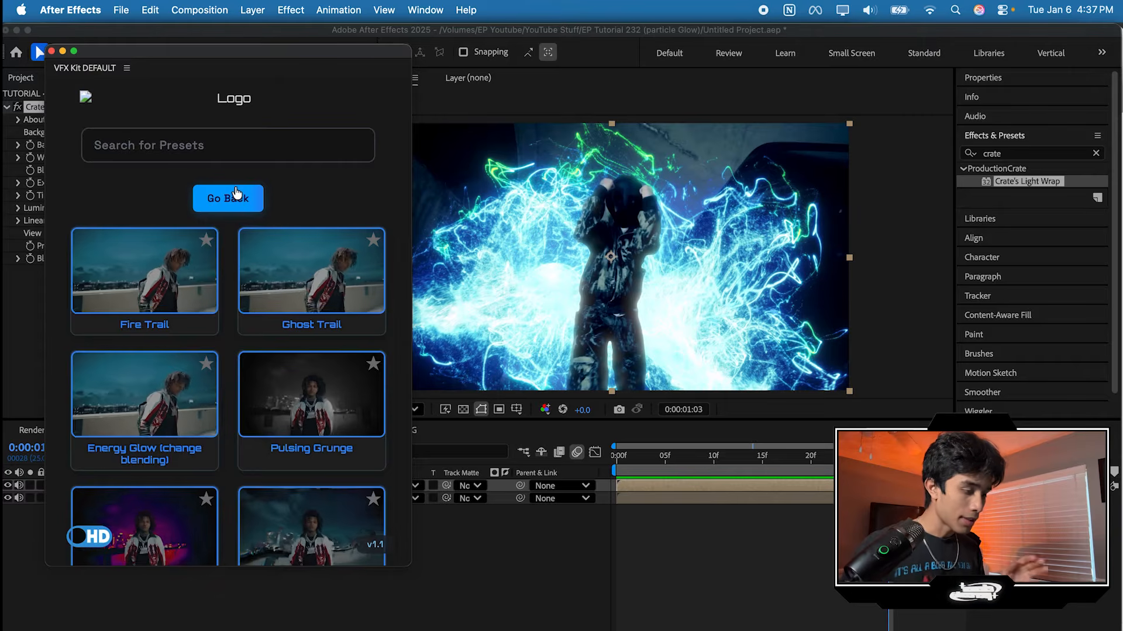
left_click(238, 195)
left_click(242, 349)
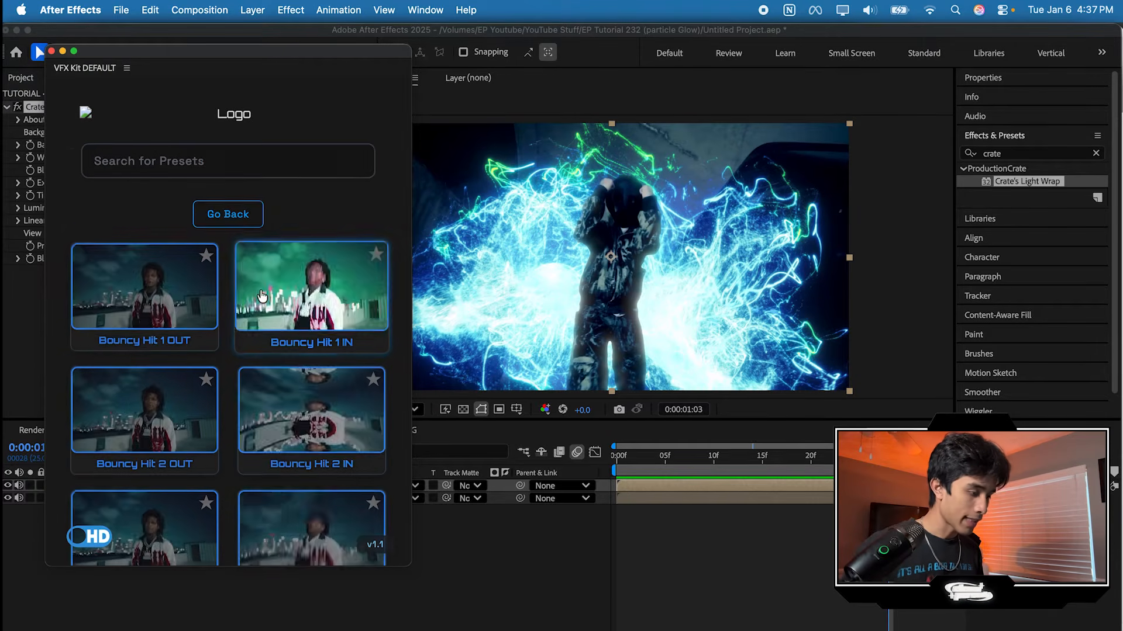
Step: Add an adjustment layer above the composite, open the VFX Kit Hits presets, and return the playhead to the first frame
scroll(284, 320, "down", 1)
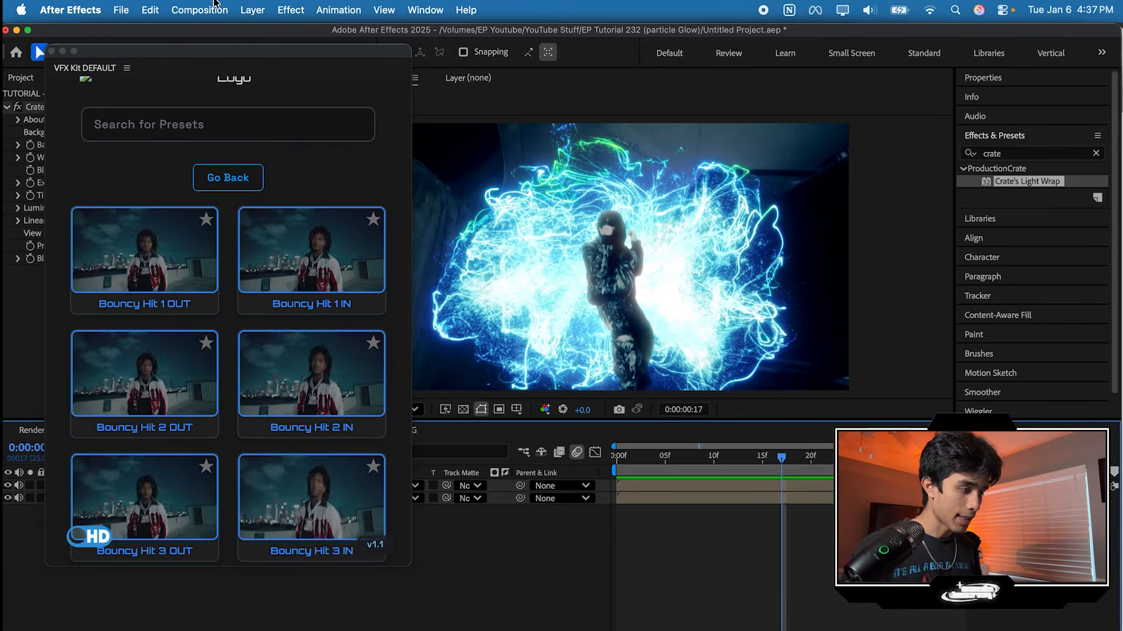
left_click(252, 10)
mouse_move(292, 35)
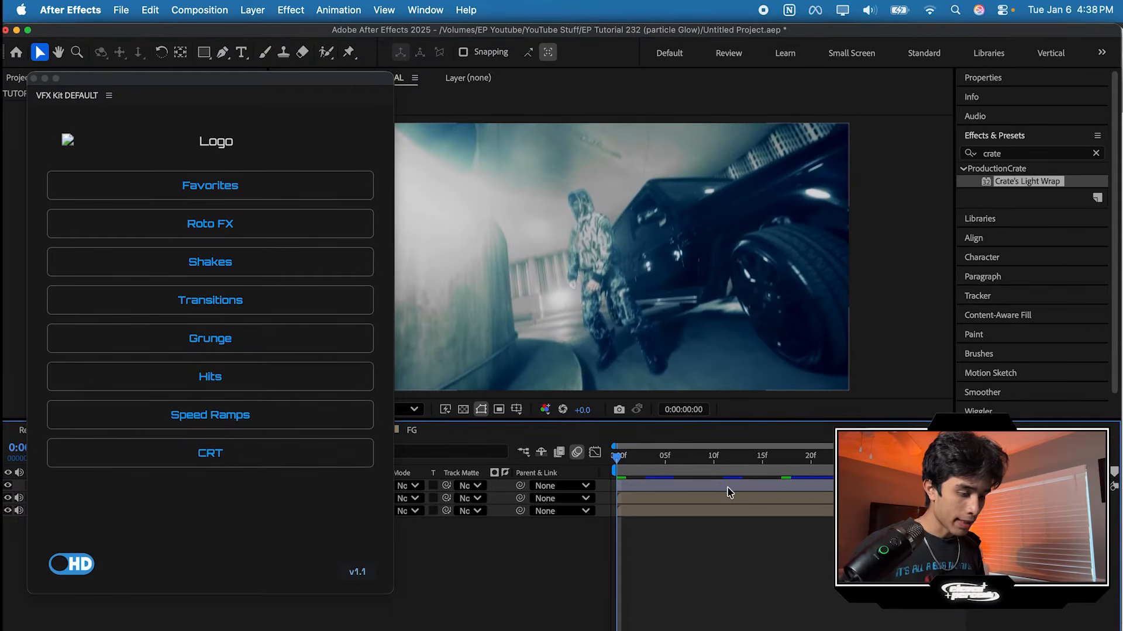
left_click(729, 493)
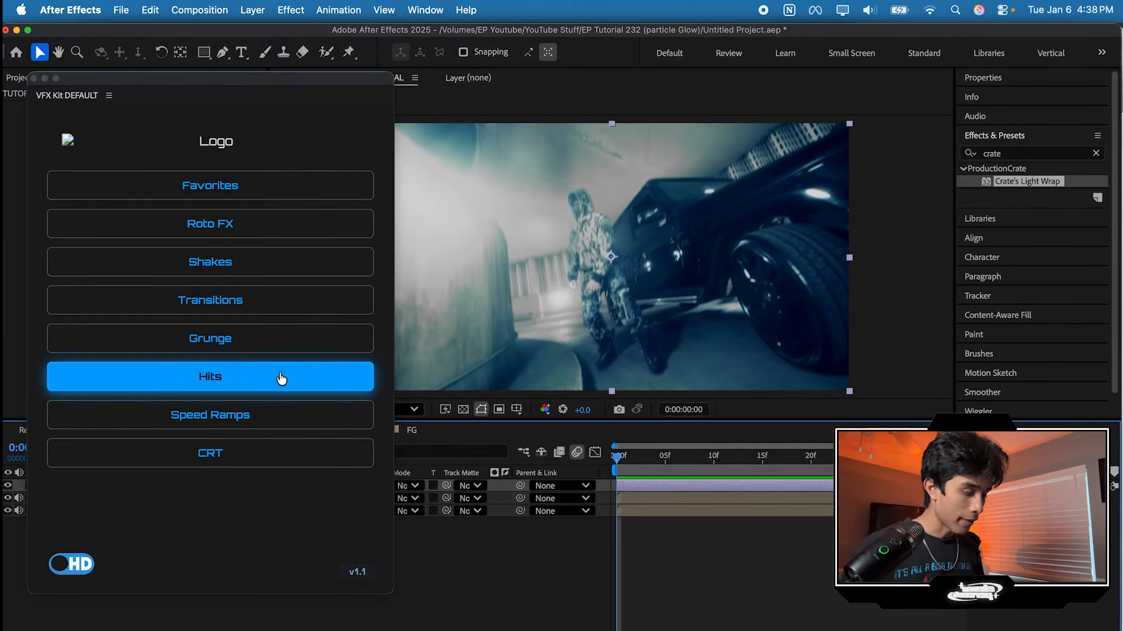
left_click(282, 378)
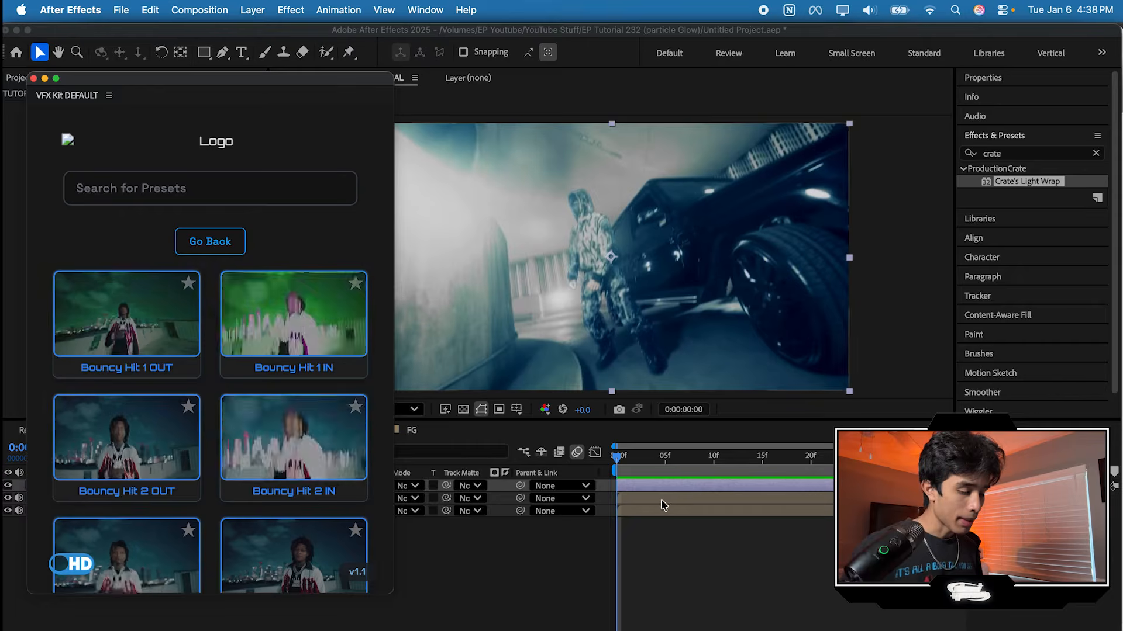
left_click_drag(632, 462, 571, 476)
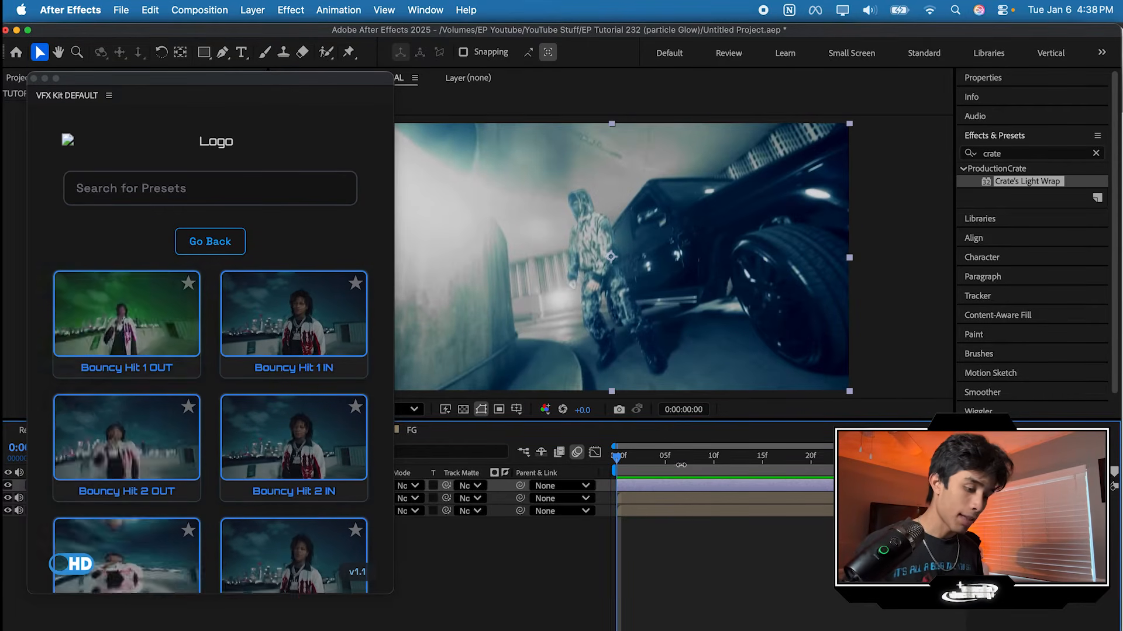
left_click_drag(634, 466, 541, 456)
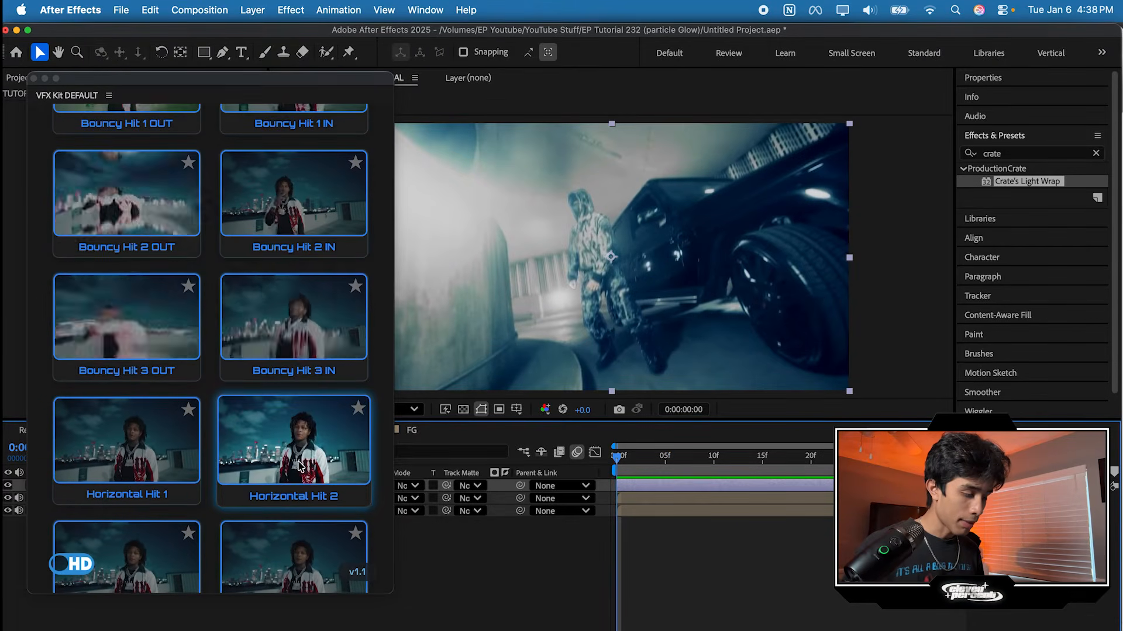
Step: Try the Horizontal Hit 2 preset on the adjustment layer, shifting its start to about frame 6 and previewing the hit
left_click(300, 466)
key("space")
key("space")
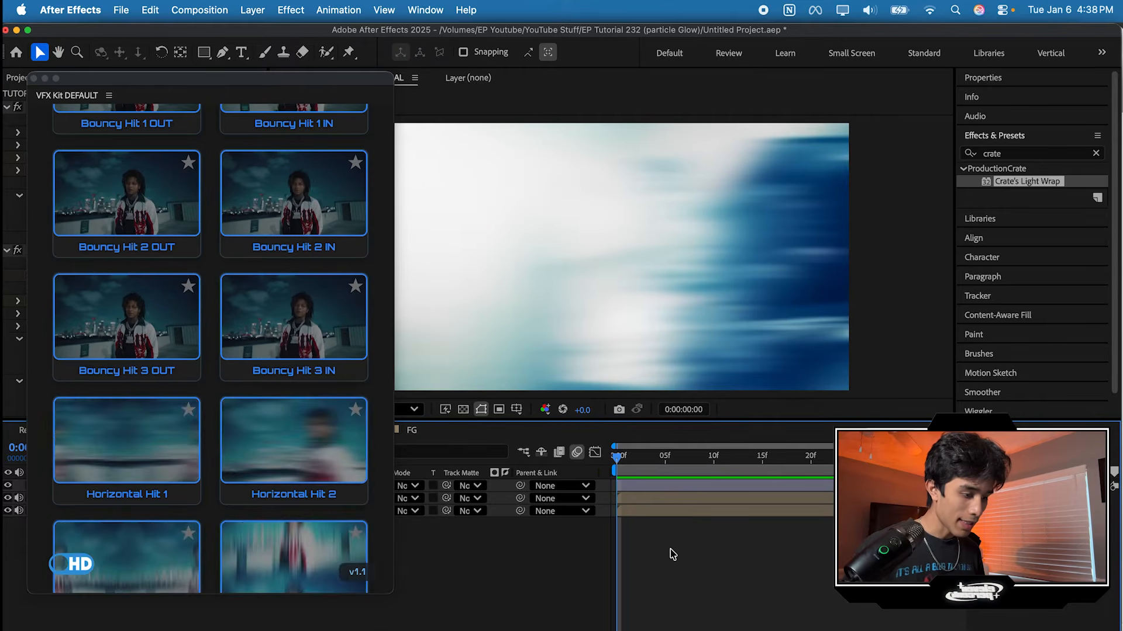
key("space")
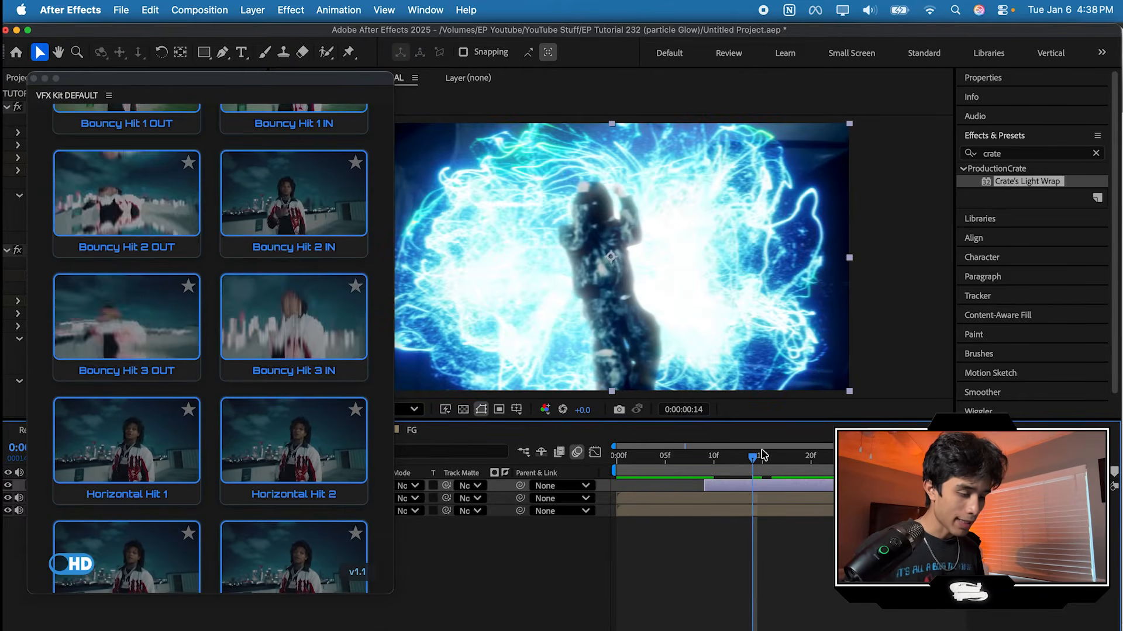
key("space")
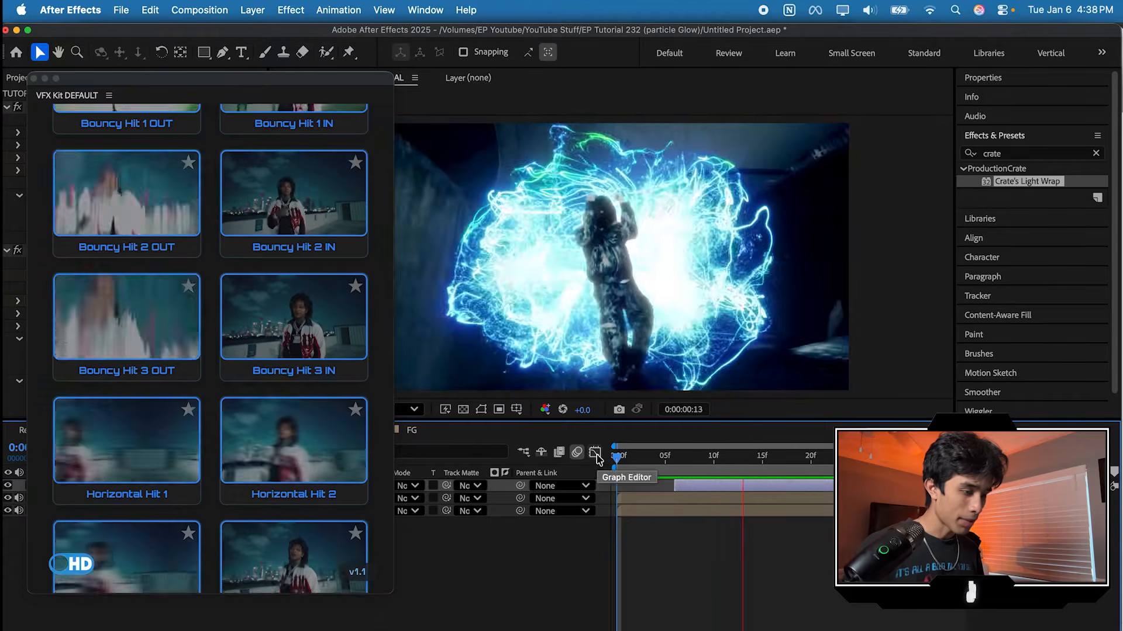
key("space")
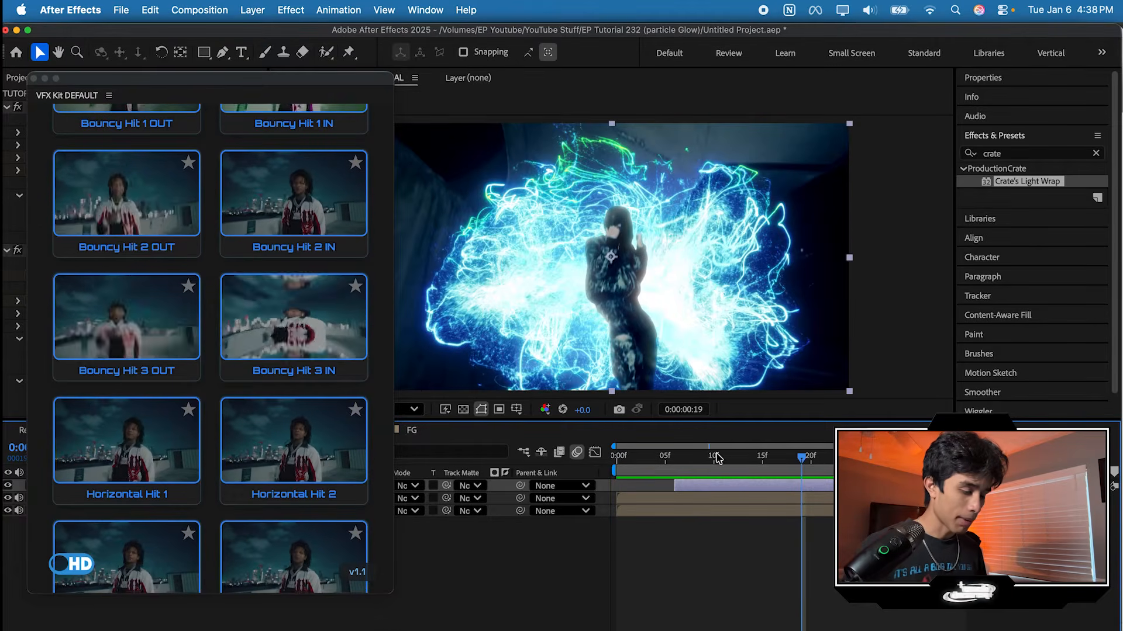
left_click_drag(735, 457, 616, 457)
Step: Apply the Bouncy Hit 1 IN preset to the adjustment layer, move the layer to start at about frame 2, and preview it
scroll(285, 325, "up", 5)
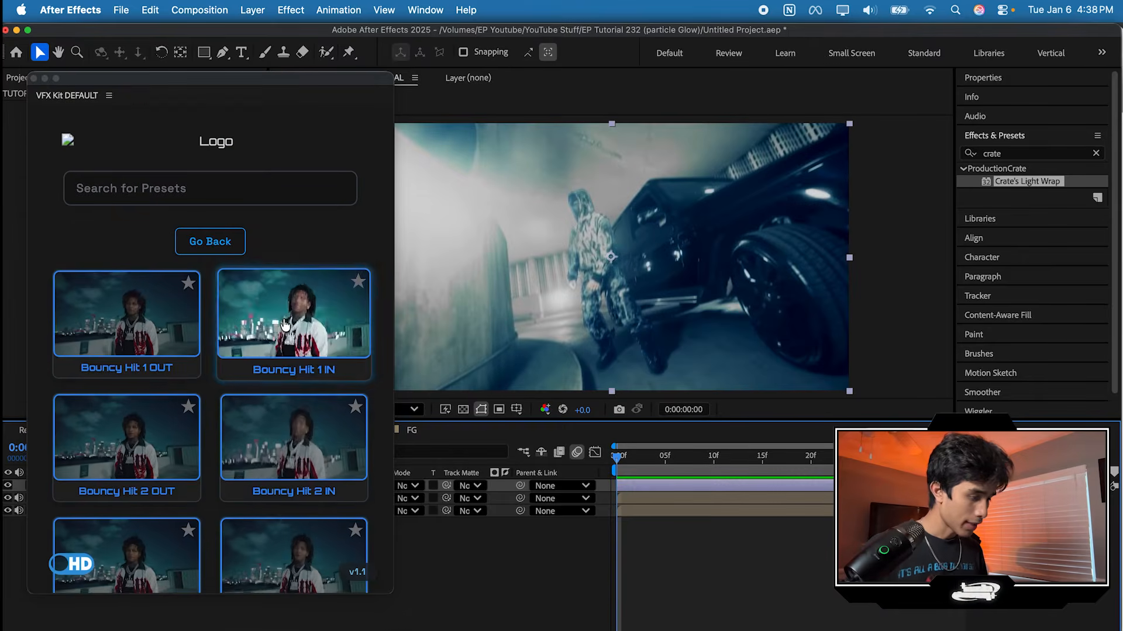
left_click(319, 339)
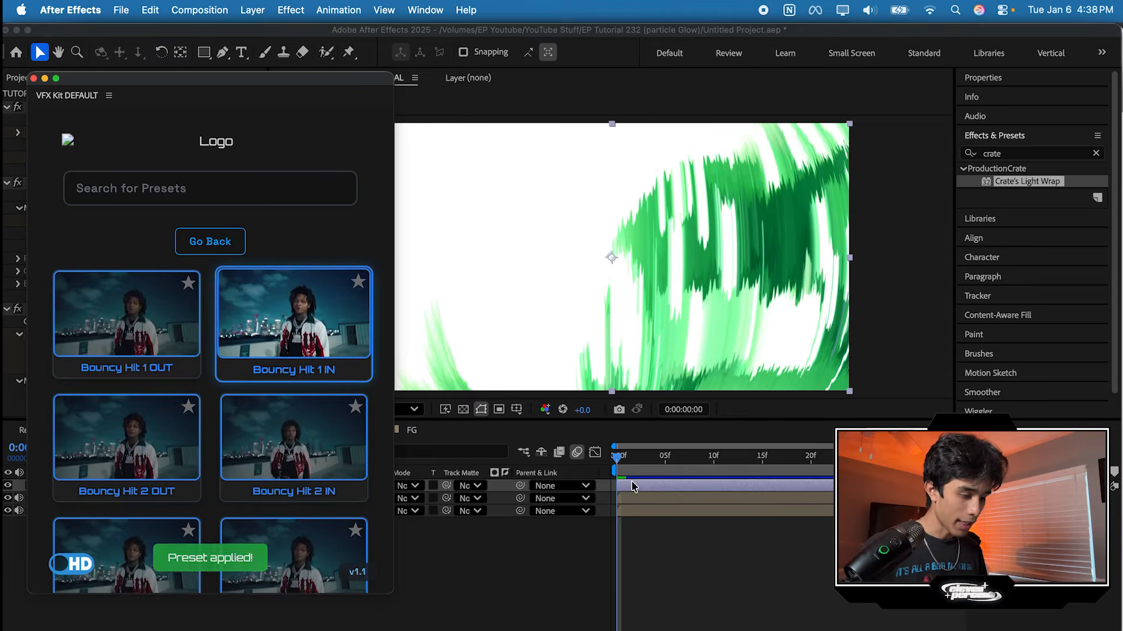
left_click_drag(631, 487, 709, 487)
key("space")
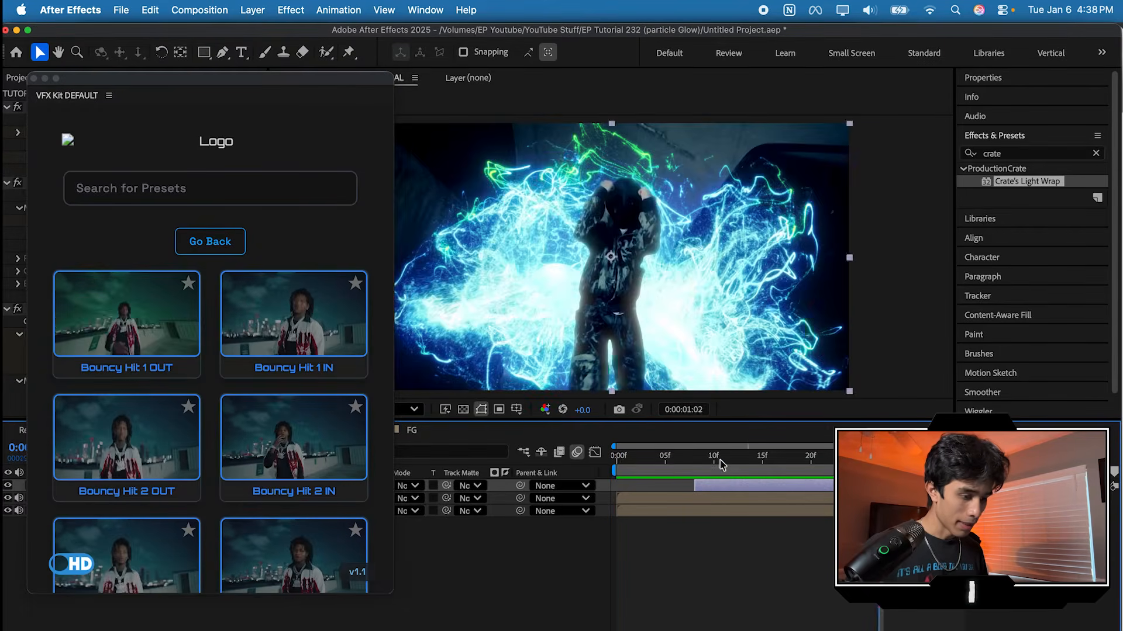
left_click(732, 472)
left_click_drag(728, 489, 602, 460)
key("space")
left_click_drag(678, 457, 830, 469)
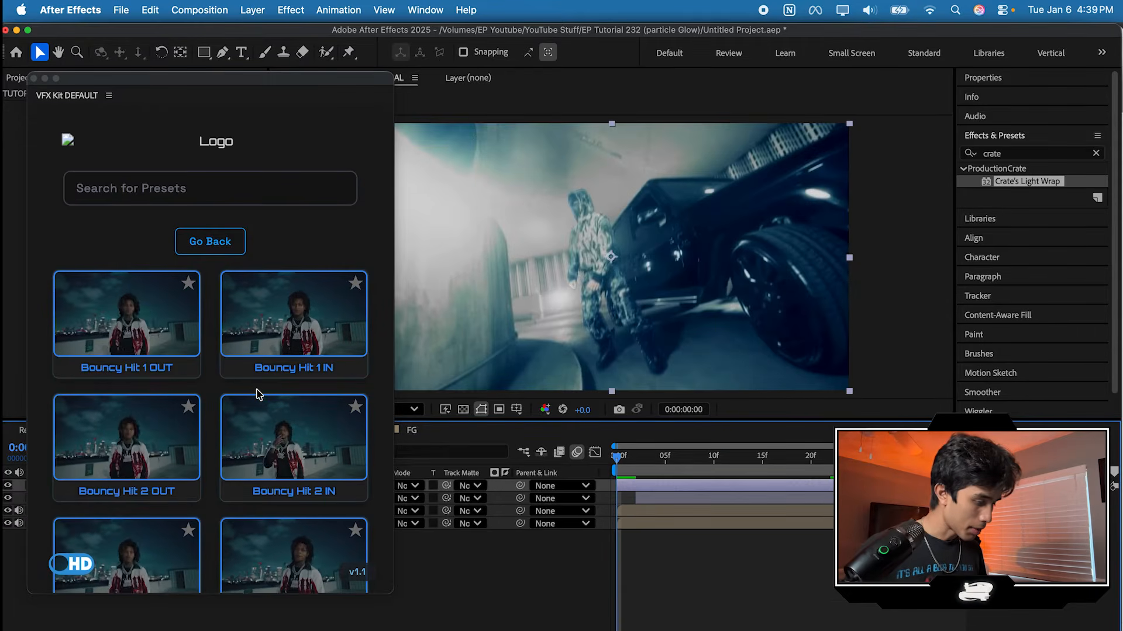
Step: Try a distortion transition preset on a second adjustment layer starting at about frame 5, preview it, and delete that layer
scroll(258, 393, "down", 3)
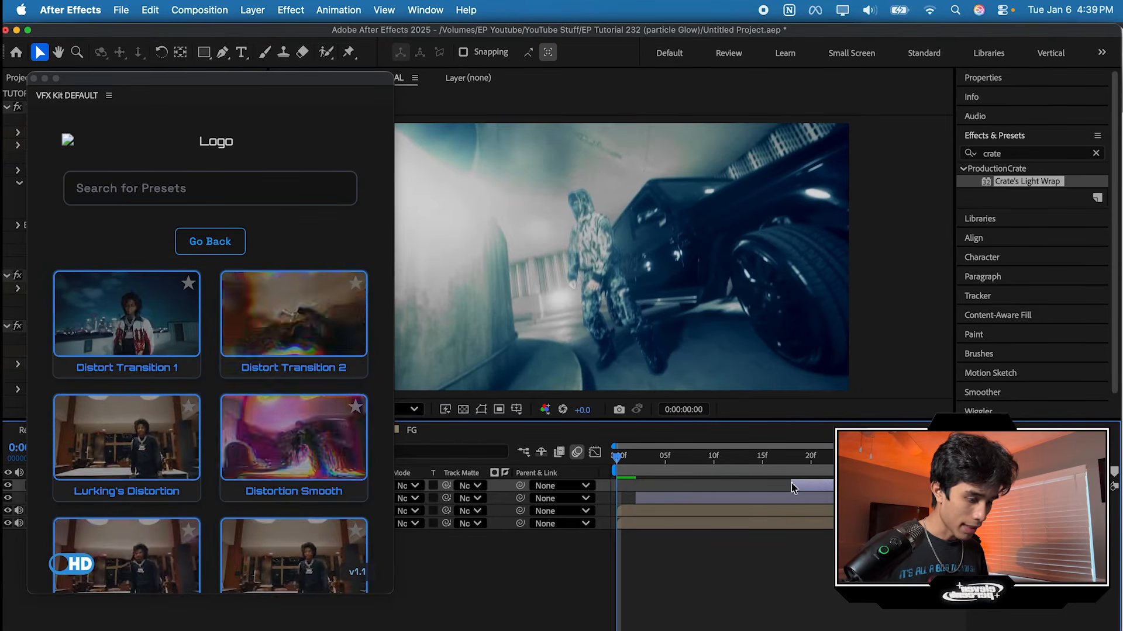
key("space")
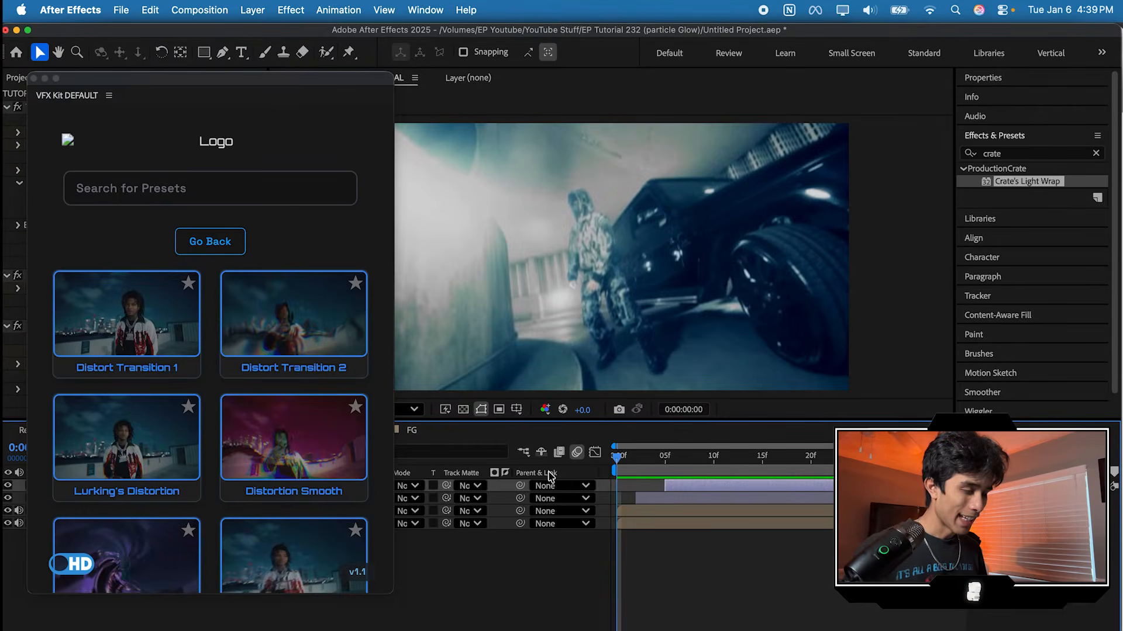
key("space")
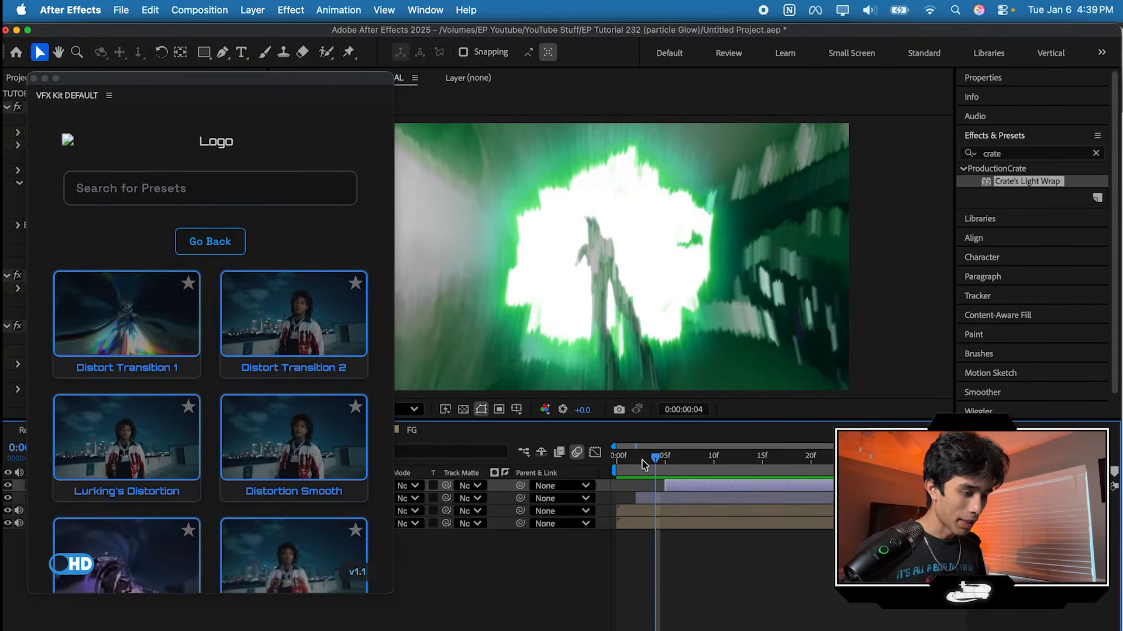
left_click(664, 498)
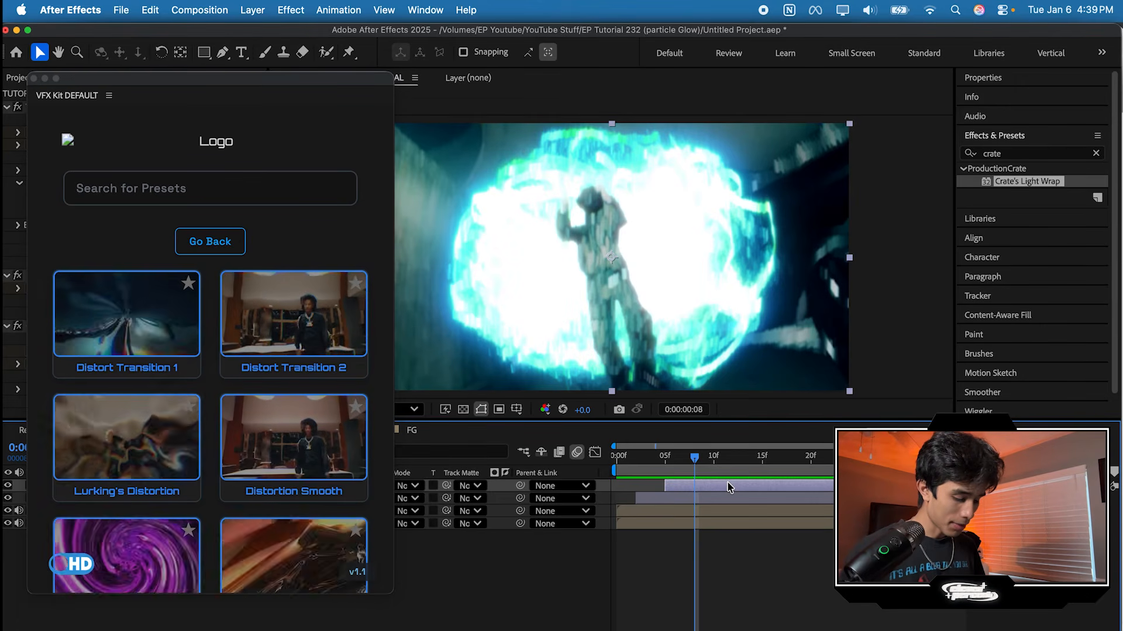
key("Delete")
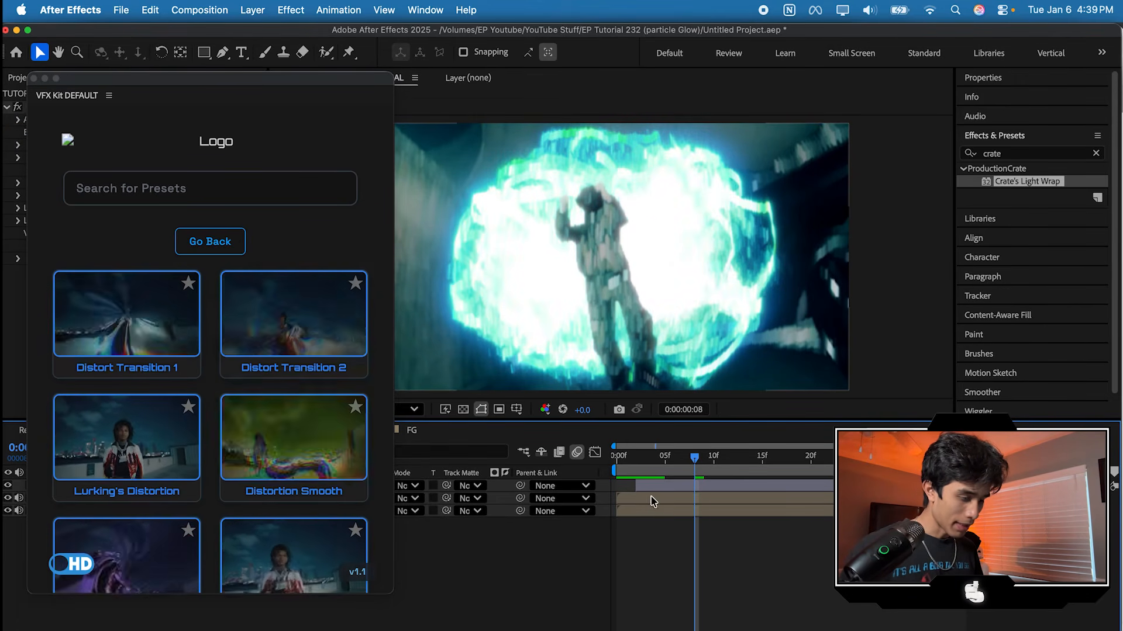
Step: Open the BG composition, add a distortion transition preset on an adjustment layer over the particles, and play the TUTORIAL composition
double_click(656, 512)
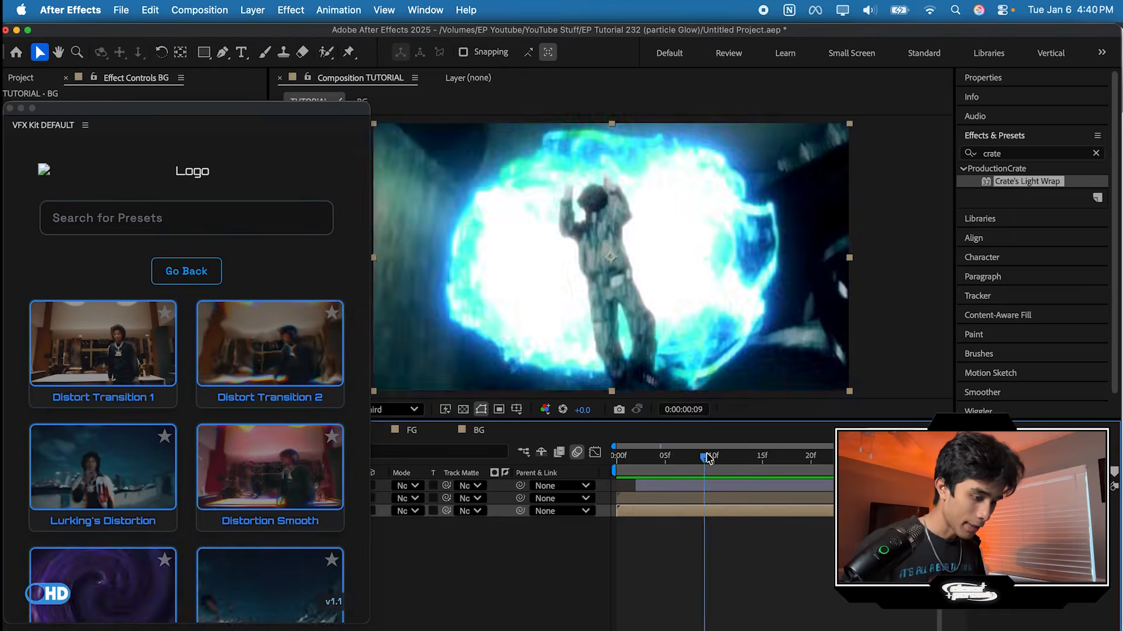
left_click_drag(708, 459, 505, 460)
key("space")
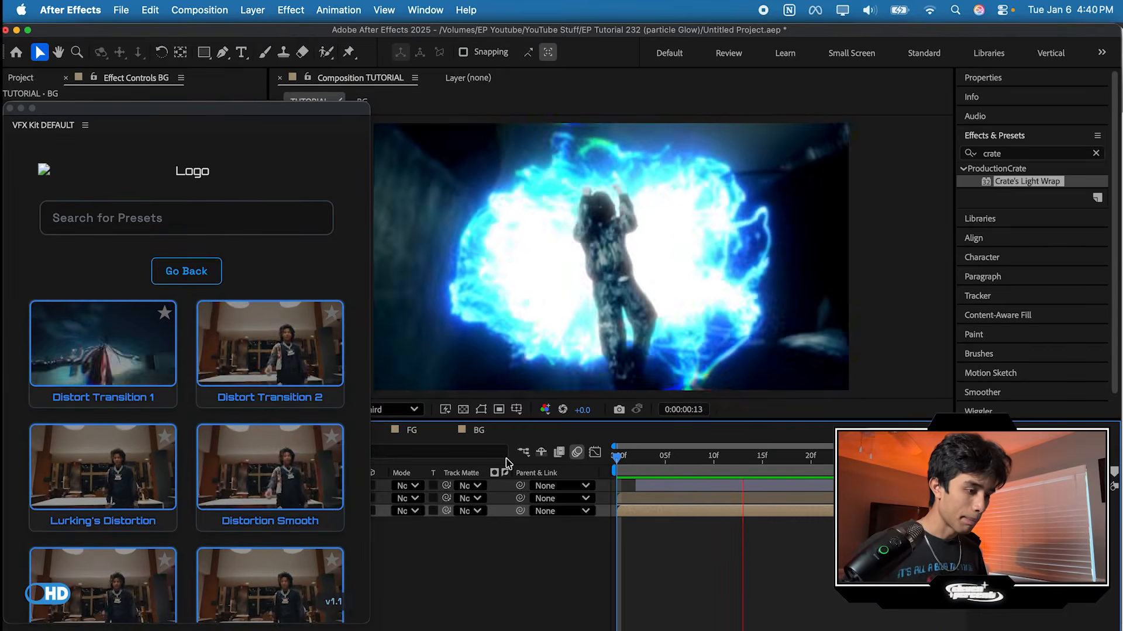